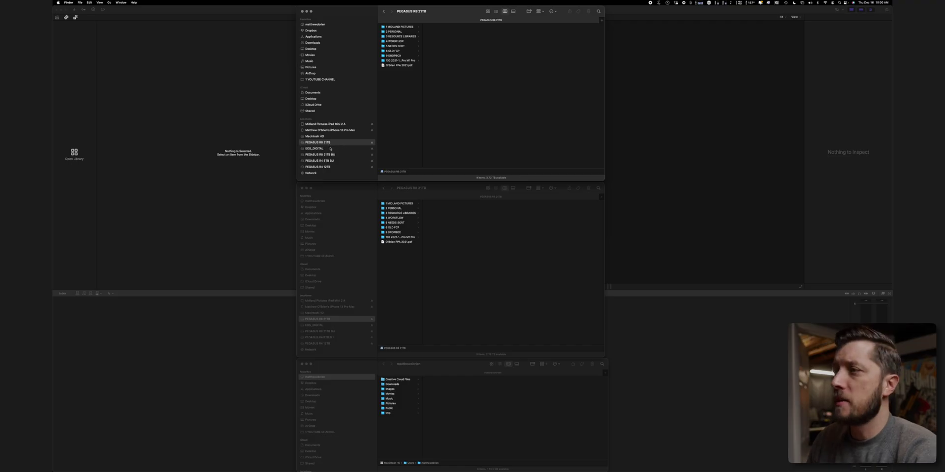
Browse EOS_DIGITAL > DCIM > 100EOS_R and preview the clip B0018929.MP4
left_click(330, 148)
left_click(398, 27)
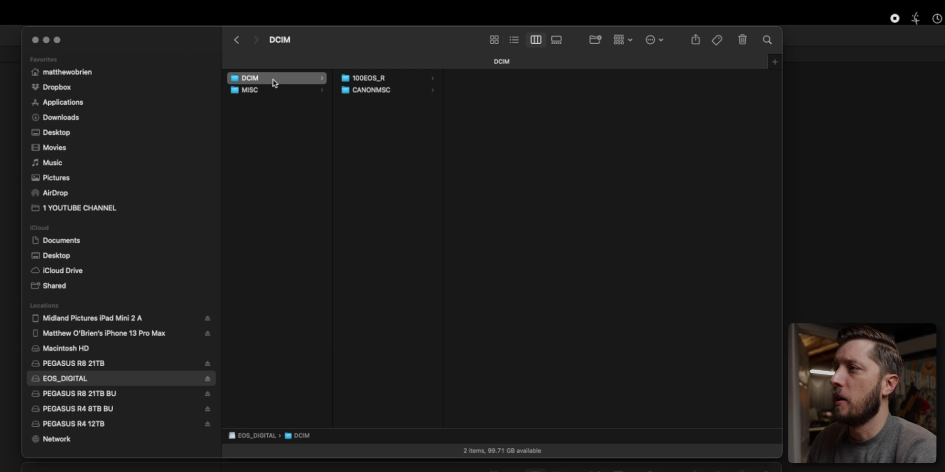
left_click(353, 79)
left_click(464, 90)
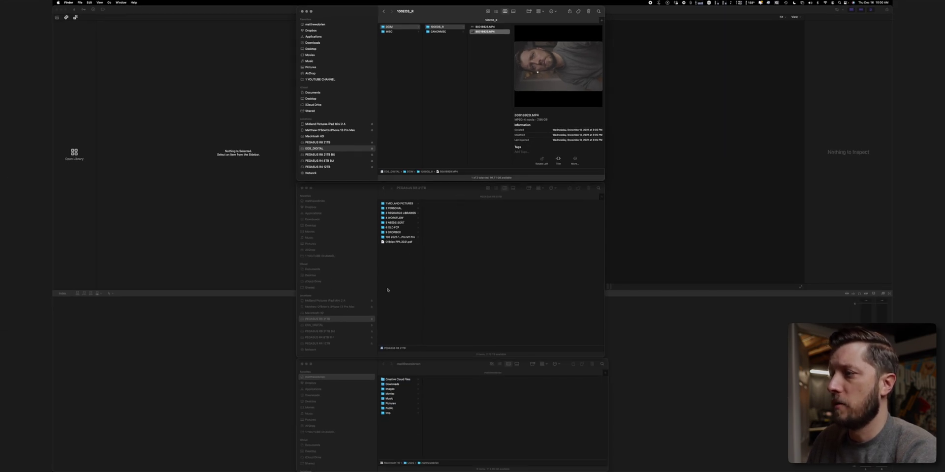
Browse to 1 MIDLAND PICTURES > 1 TEMPLATE > MIDLAND YOUTUBE SHORTS TEMPLATE, widening the column
left_click(399, 203)
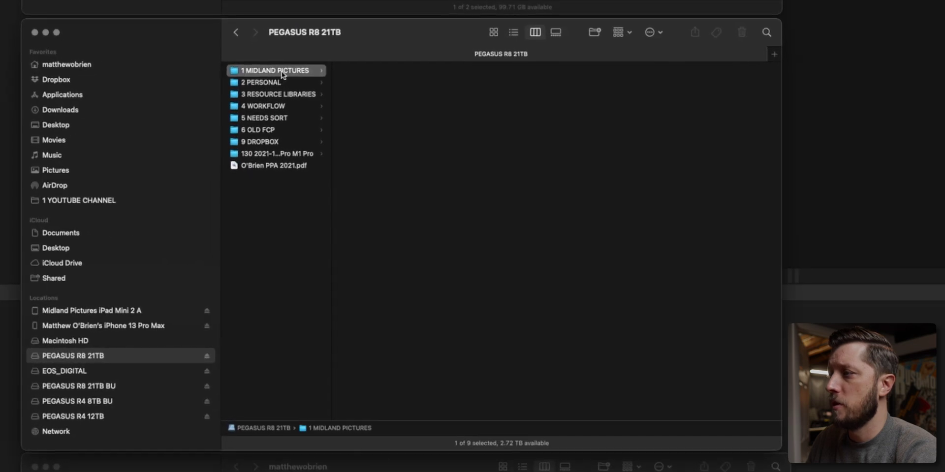
left_click(437, 205)
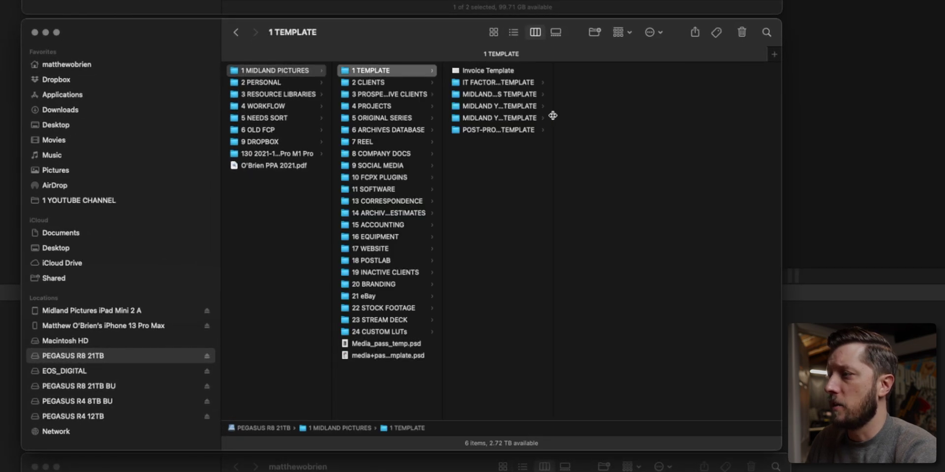
left_click_drag(552, 115, 658, 116)
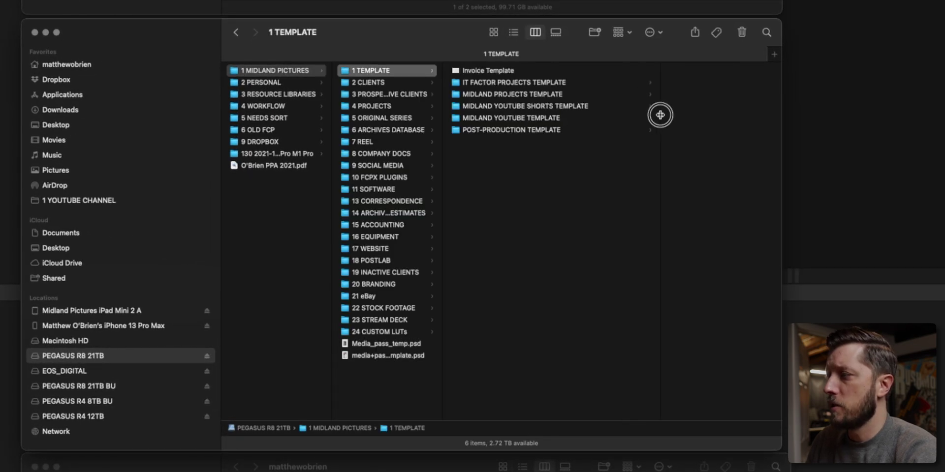
left_click(562, 106)
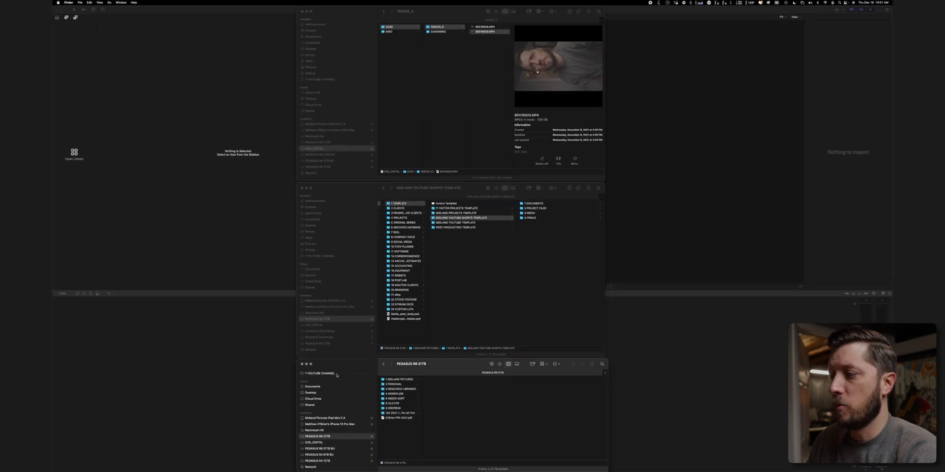
left_click(337, 375)
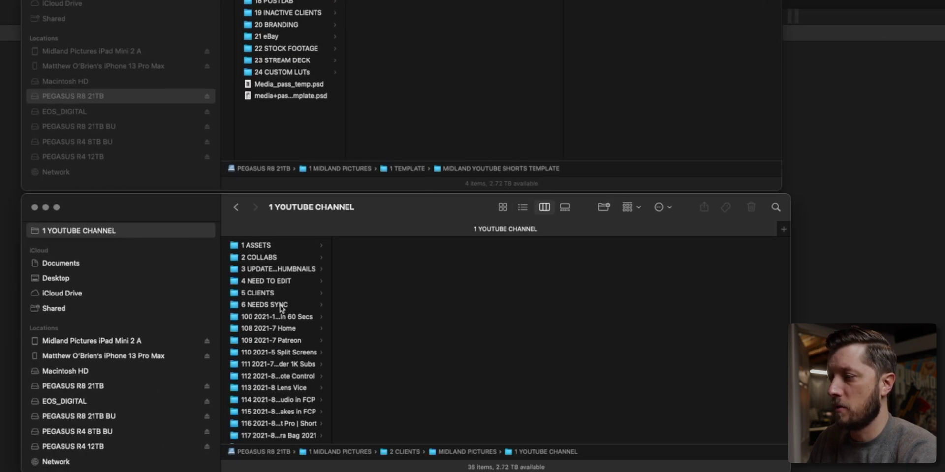
scroll(280, 308, "down", 10)
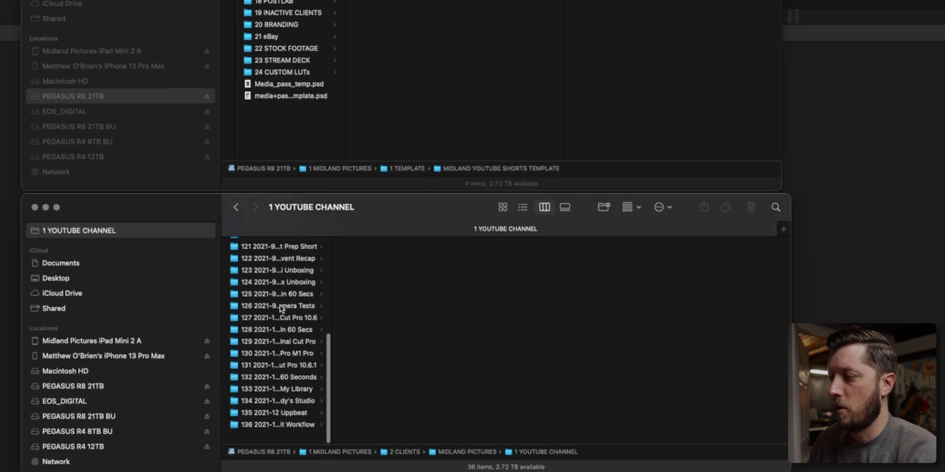
left_click(602, 207)
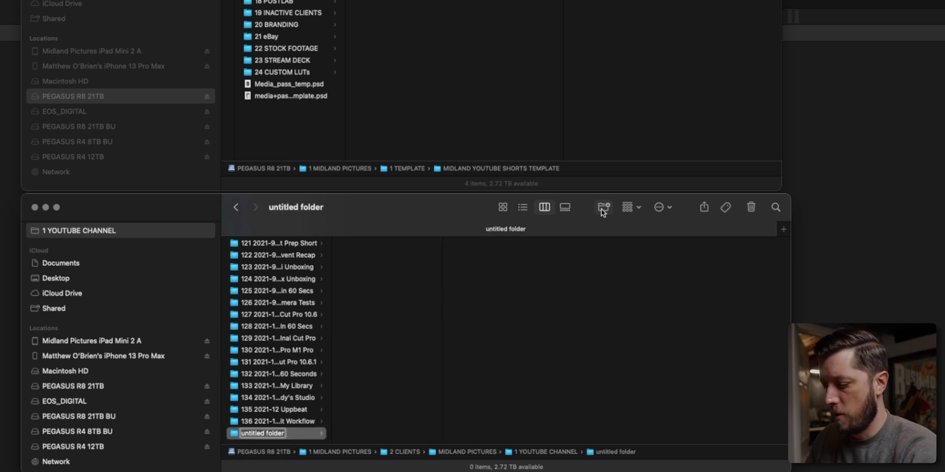
type("137 2021-")
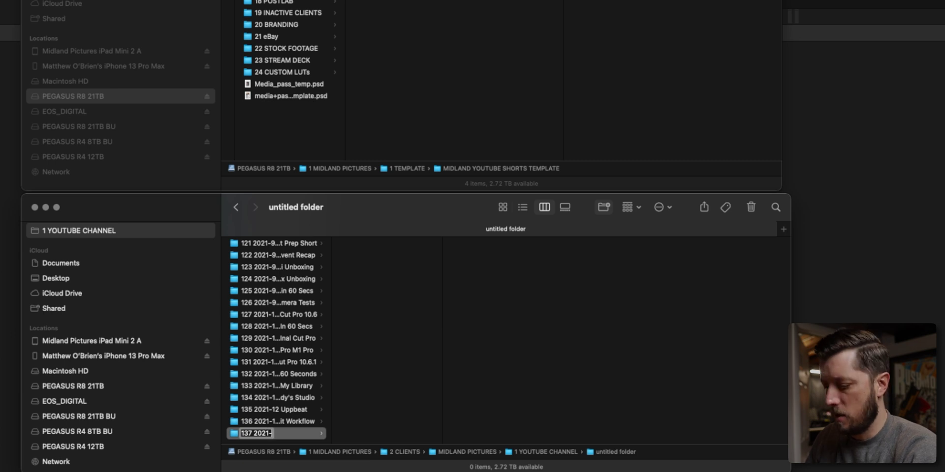
type("16")
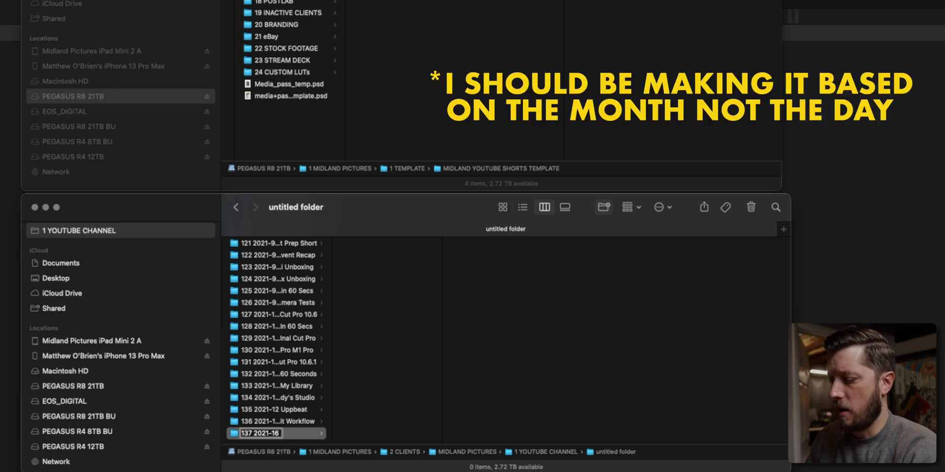
type(" 6 FCP TIP")
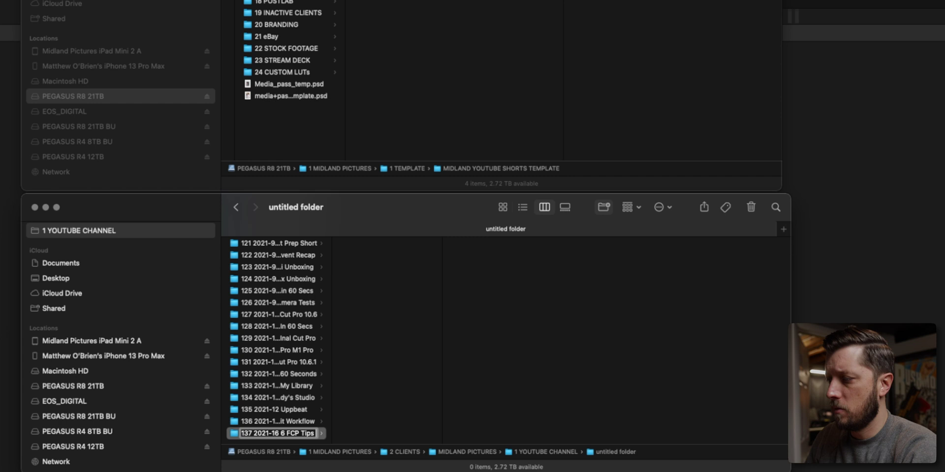
type(" In 60 Secs")
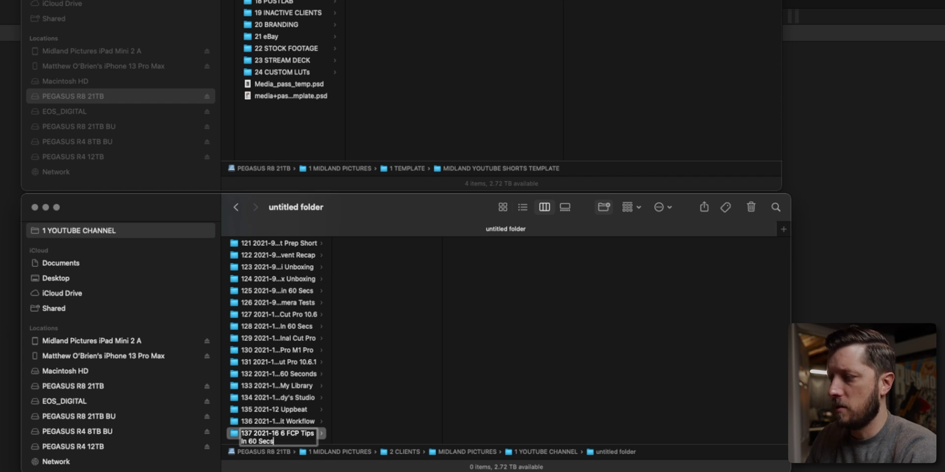
key("Return")
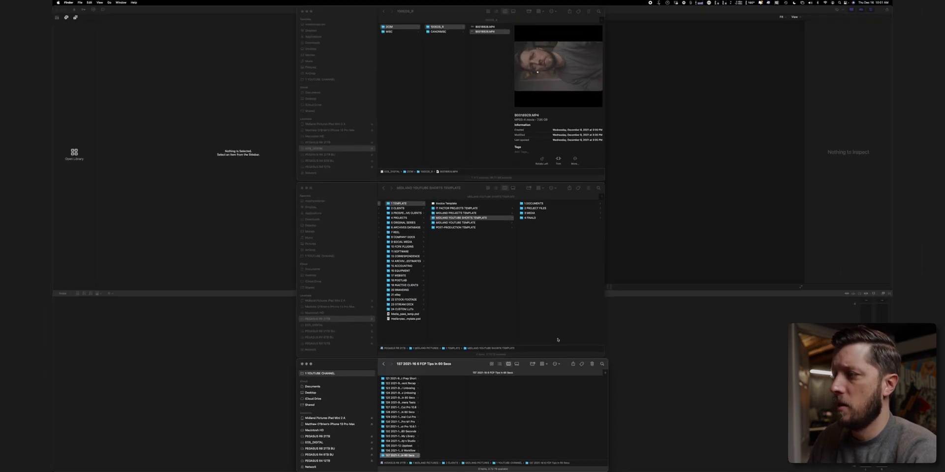
Copy the template's four subfolders into the 137 folder, then copy B0018929.MP4 into 3 MEDIA/FILM/AROLL
left_click_drag(539, 248, 528, 175)
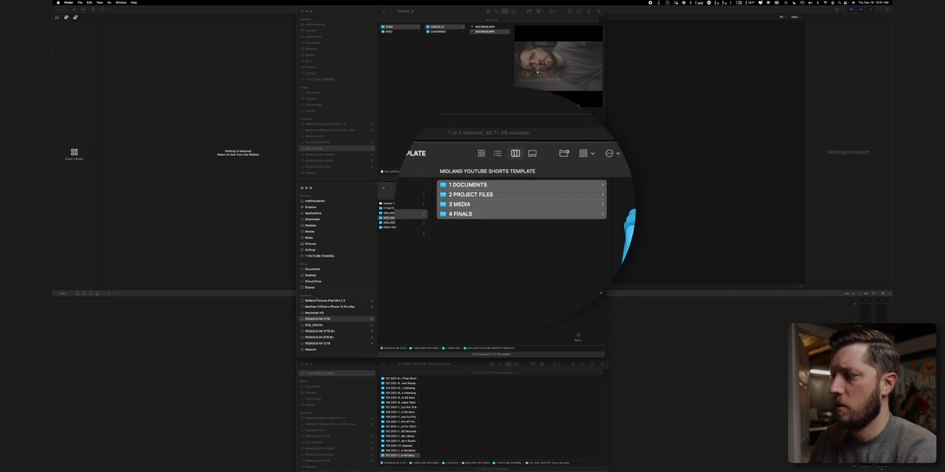
left_click(449, 408)
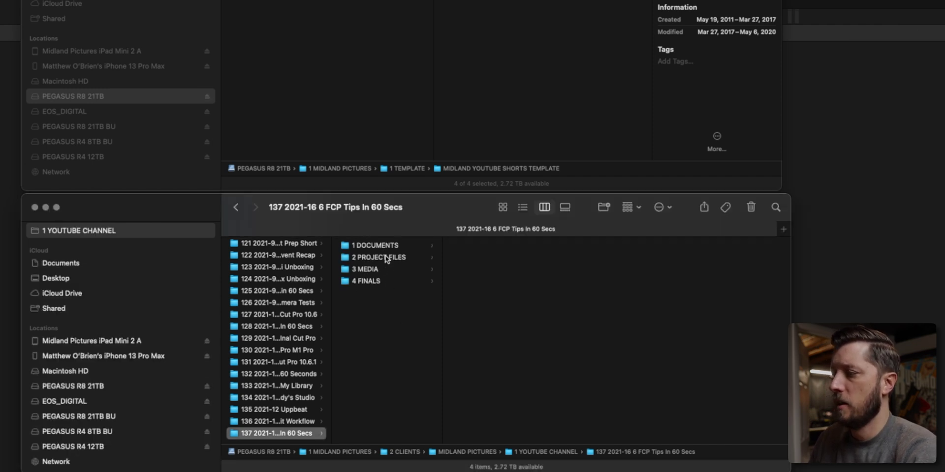
left_click(375, 269)
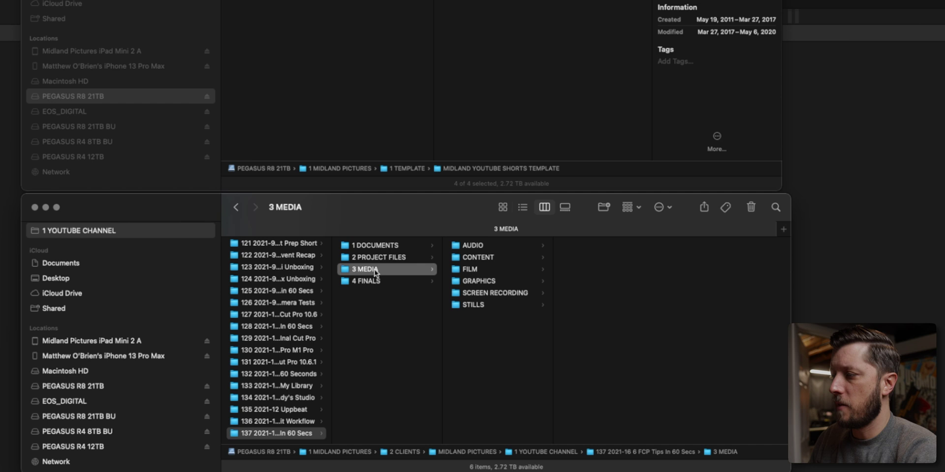
left_click(473, 269)
left_click(587, 248)
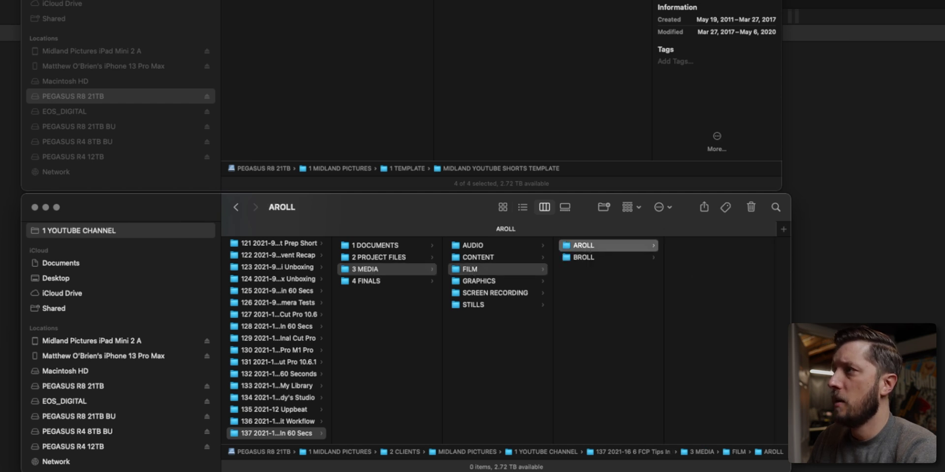
left_click_drag(486, 0, 671, 92)
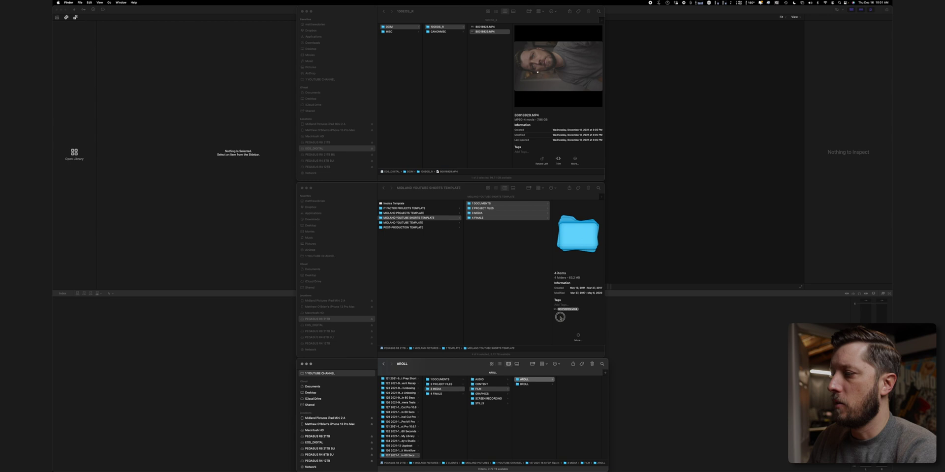
left_click_drag(560, 318, 571, 394)
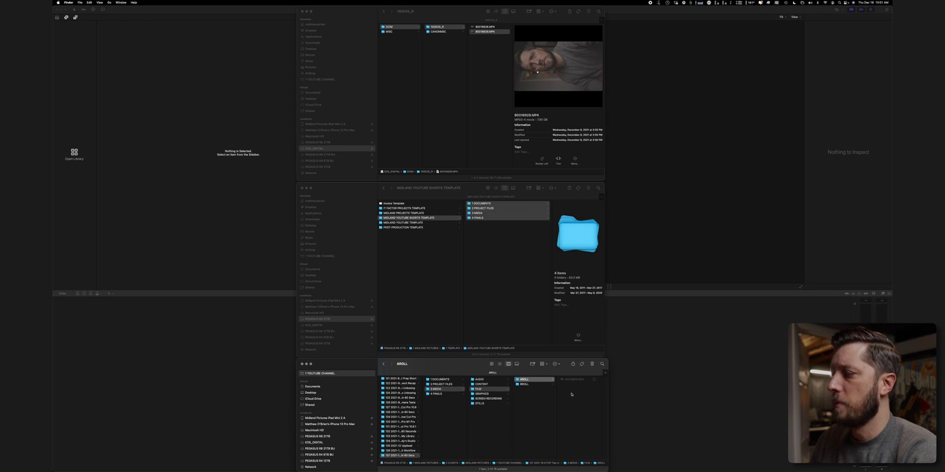
Switch from Finder to Logic Pro's untitled project with its Audio 1 speech track
key("super+Tab")
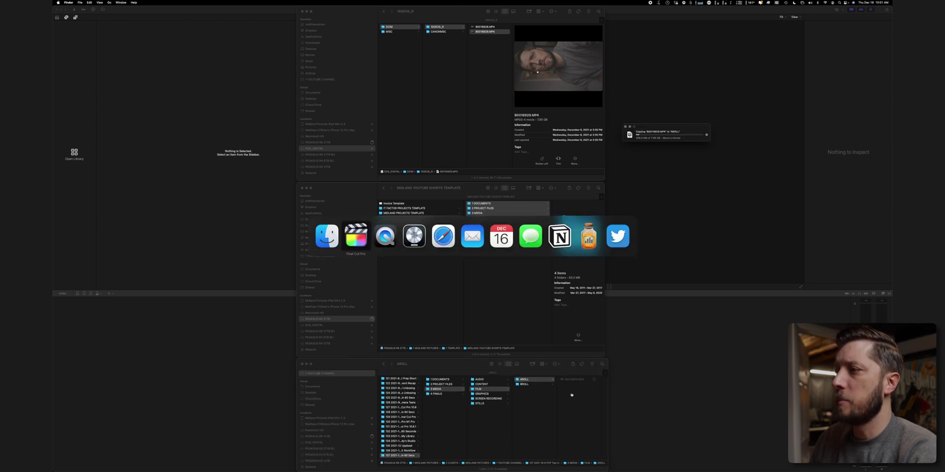
key("super+Tab")
key("super+Tab")
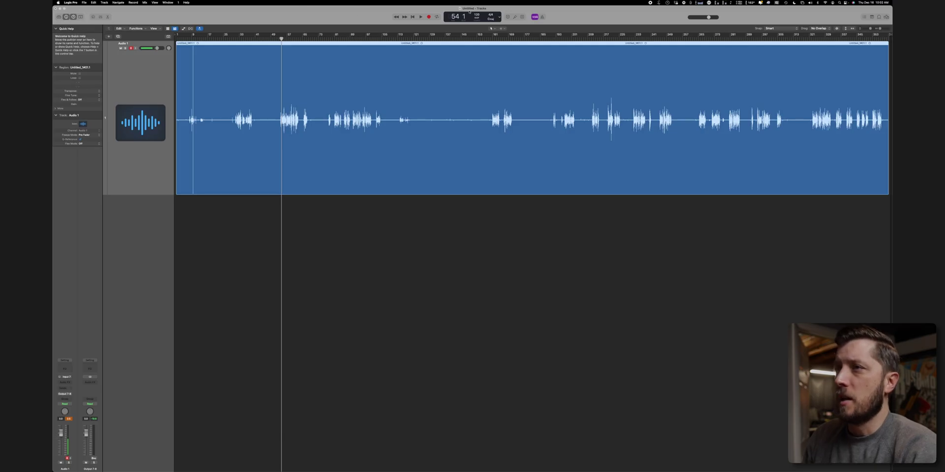
Save the project under a '137_6 FCP TIPS_' name in a new LOGIC folder inside 2 PROJECT FILES
left_click(85, 2)
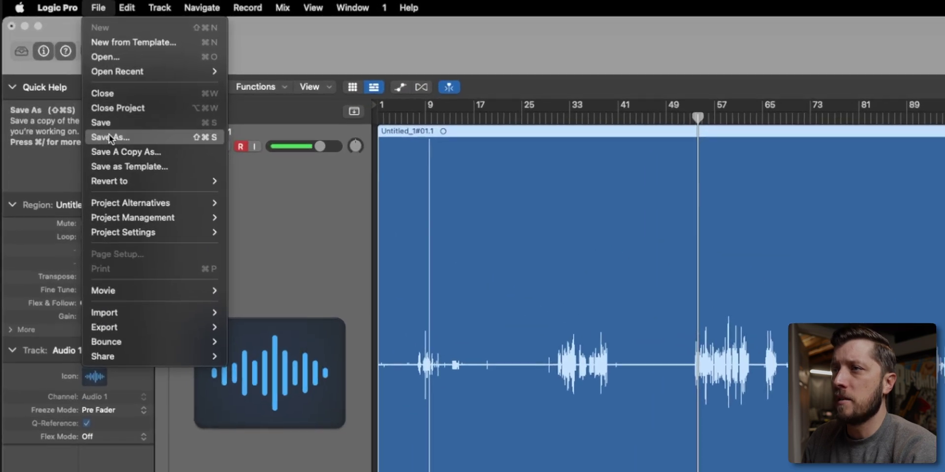
left_click(93, 65)
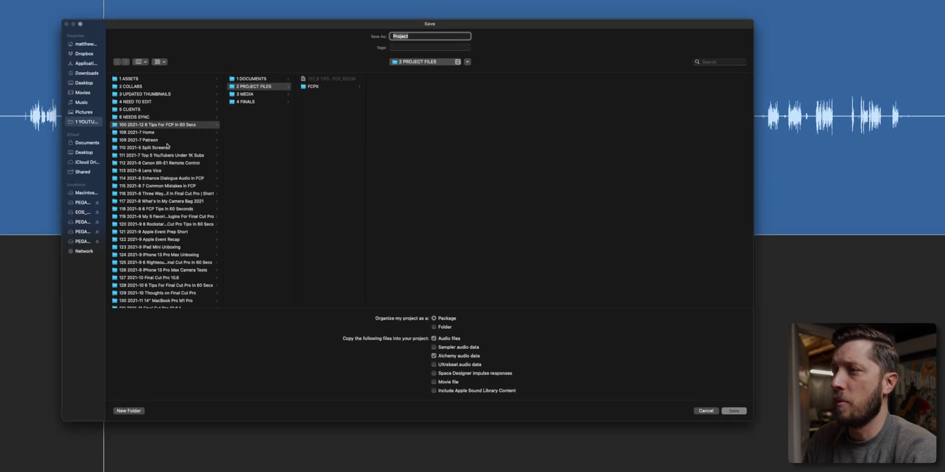
scroll(302, 231, "down", 4)
left_click(108, 313)
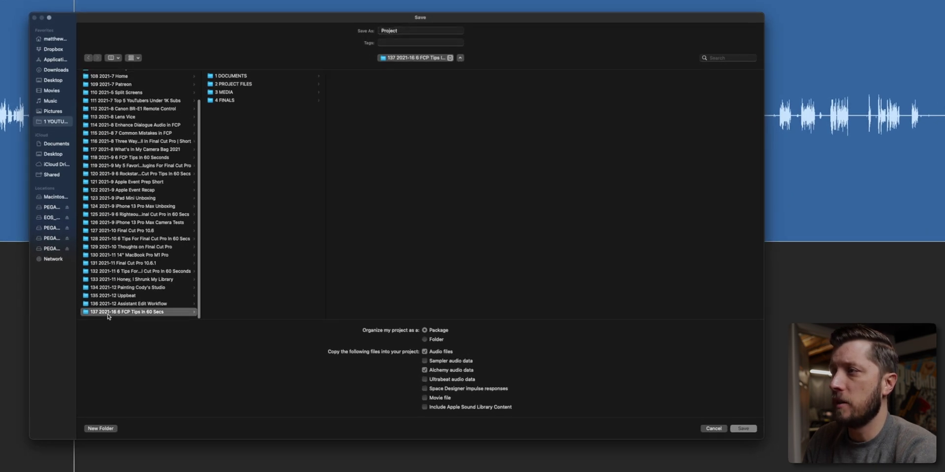
left_click(237, 85)
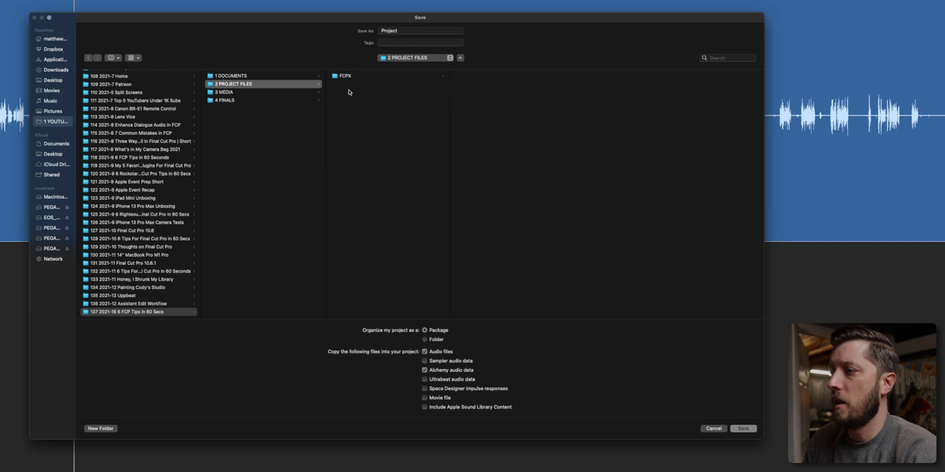
left_click(101, 429)
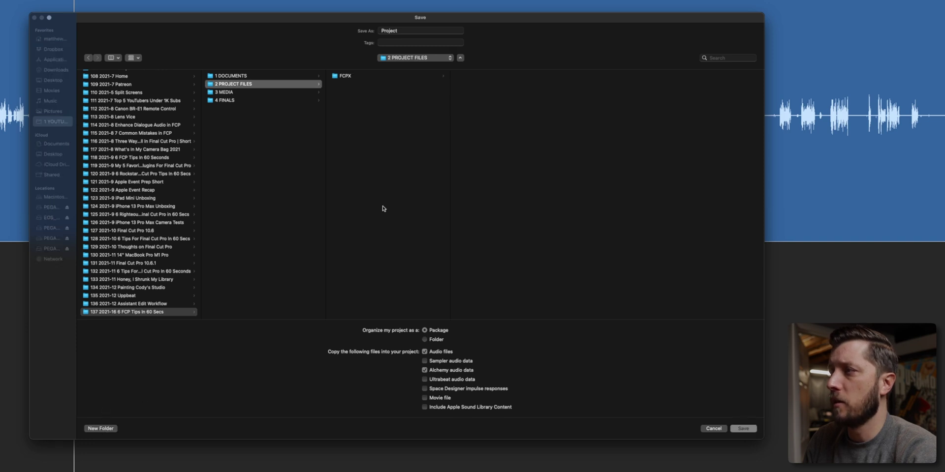
type("L")
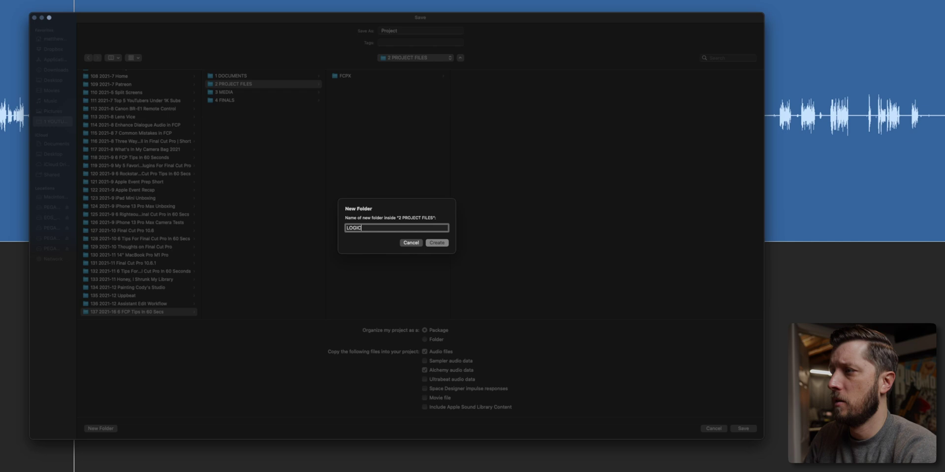
type("OGIC")
key("Return")
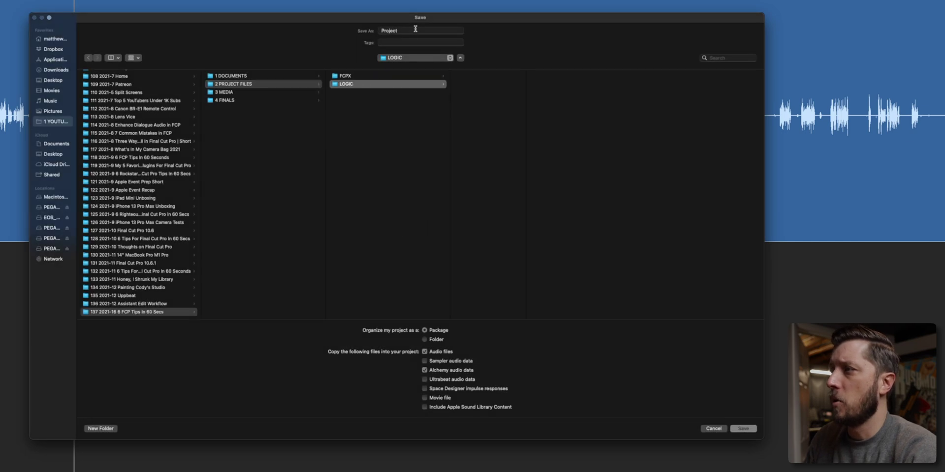
double_click(415, 29)
type("1")
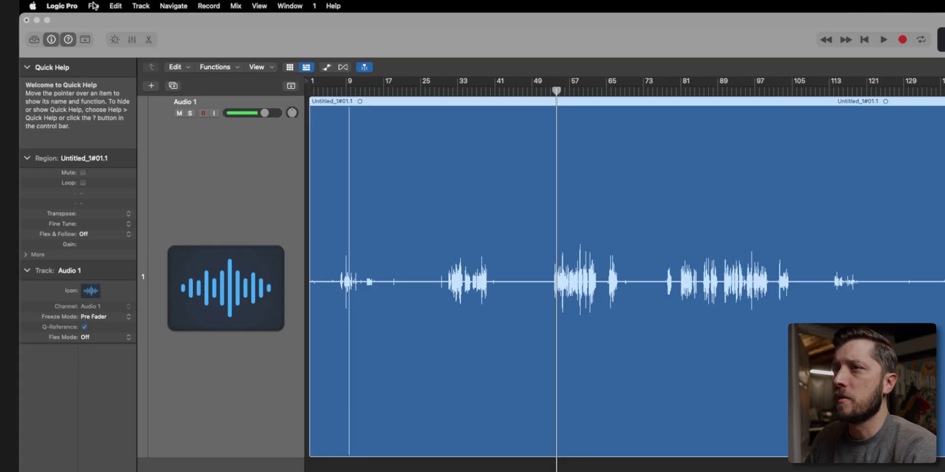
Choose File > Export > 1 Track as Audio File
left_click(98, 7)
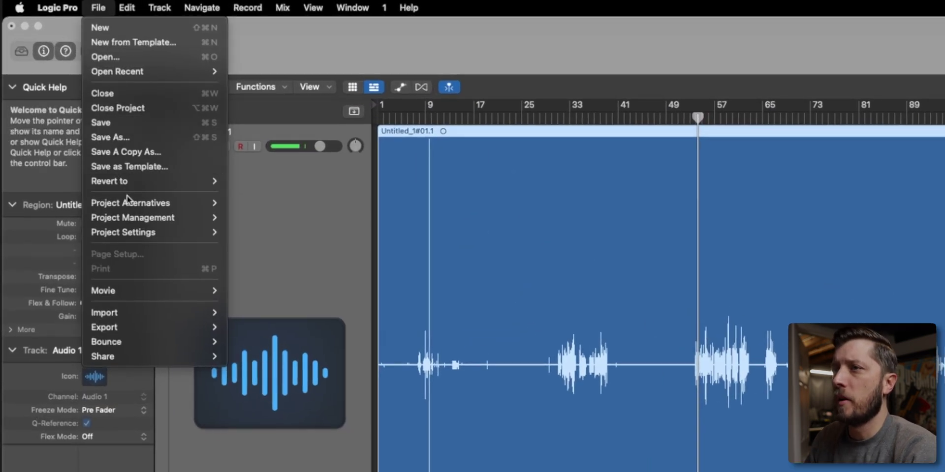
mouse_move(135, 234)
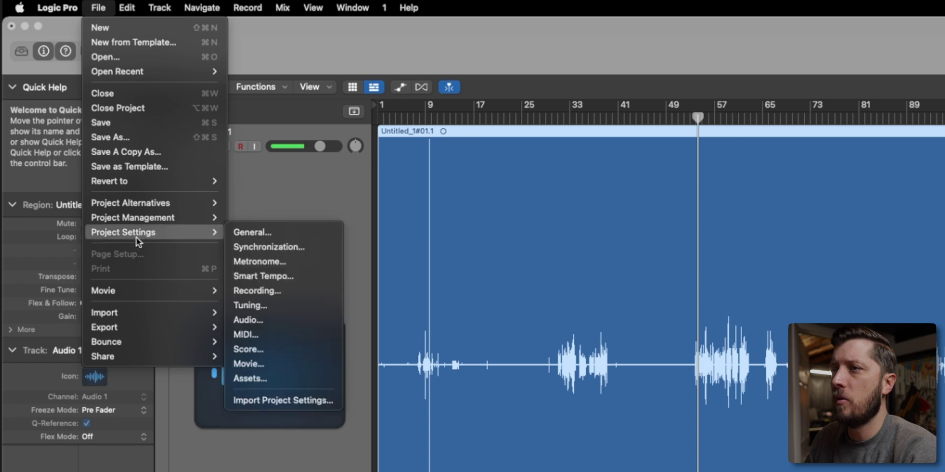
mouse_move(130, 328)
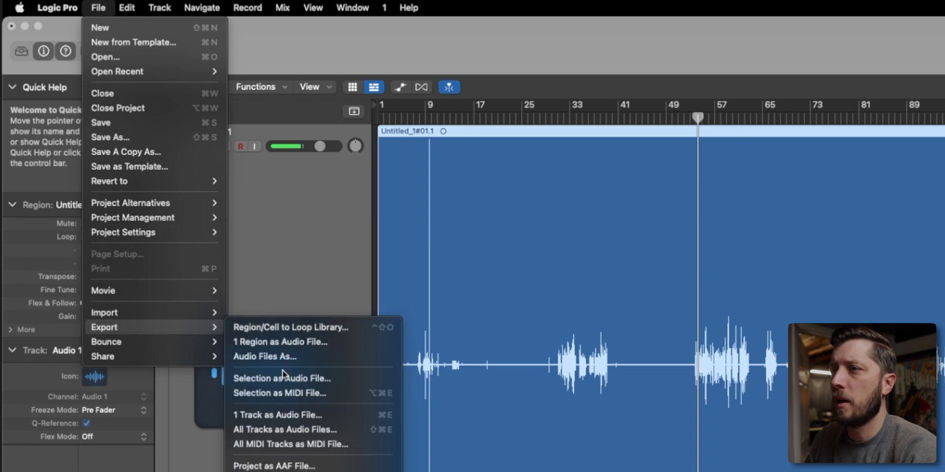
left_click(283, 413)
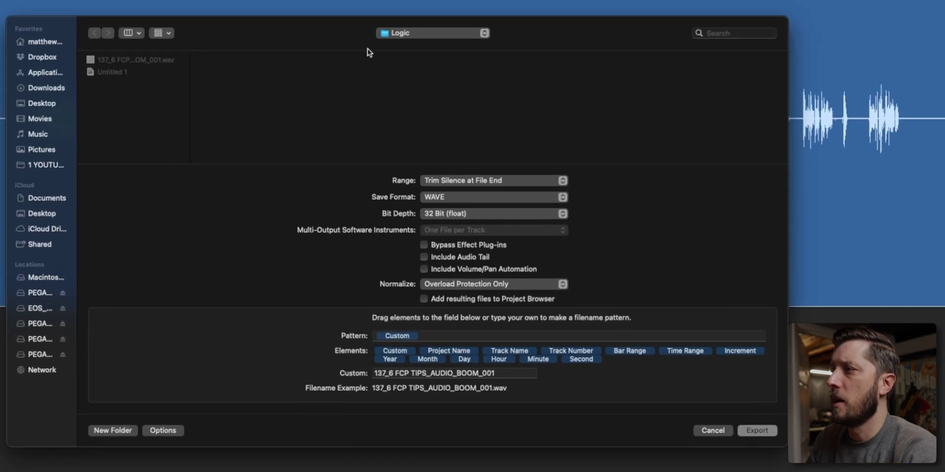
Browse the export location to 1 YOUTUBE CHANNEL > 137 > 3 MEDIA > AUDIO > 2 LOCATION
left_click(419, 34)
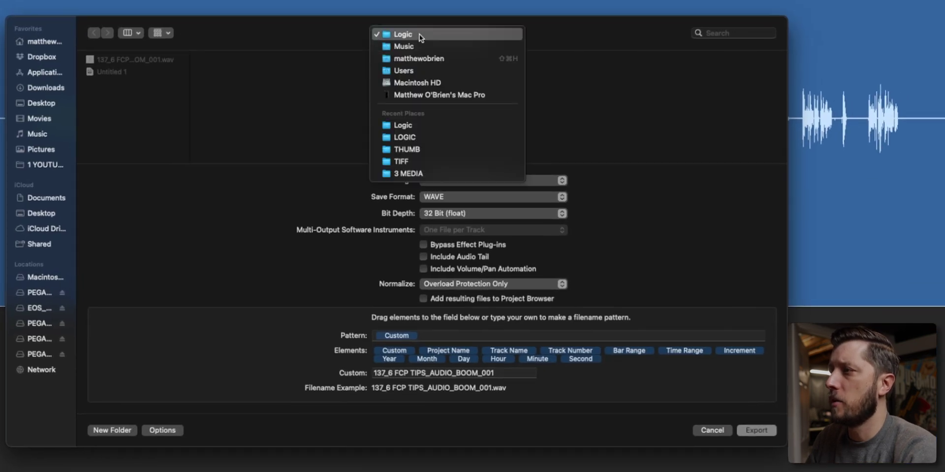
left_click(348, 30)
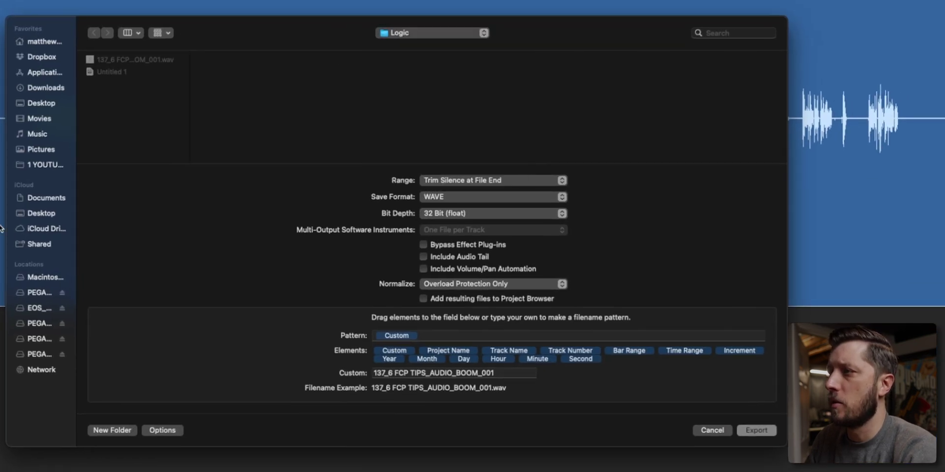
left_click(34, 165)
scroll(119, 131, "down", 15)
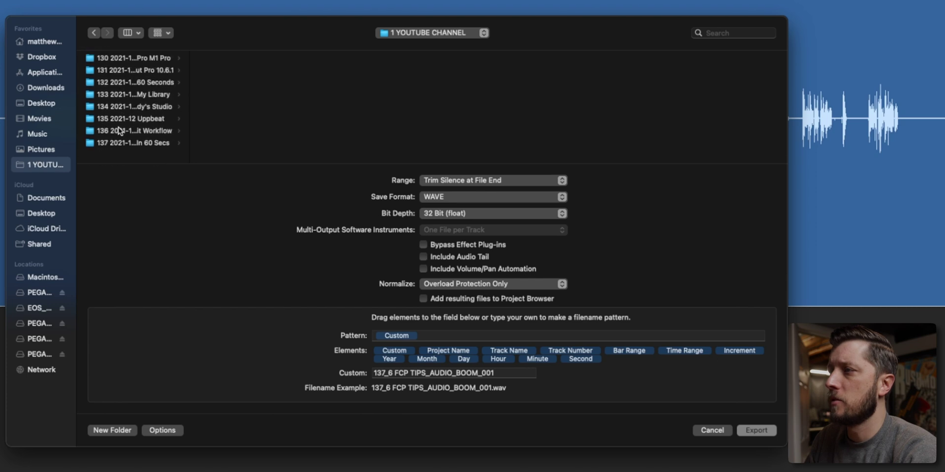
left_click(104, 154)
left_click(210, 84)
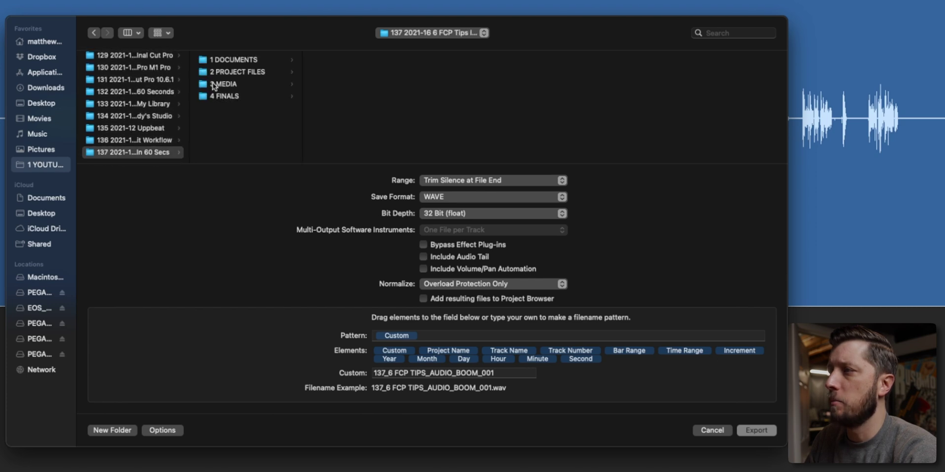
left_click(331, 60)
left_click(434, 75)
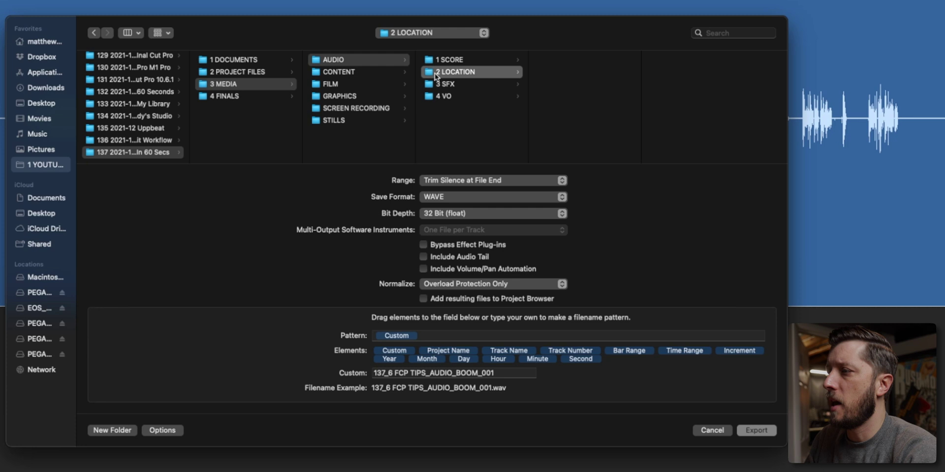
Create a BOOM folder and export the track as 137_6 FCP TIPS_AUDIO_BOOM_001.wav
left_click(118, 433)
type("BOOM")
key("Return")
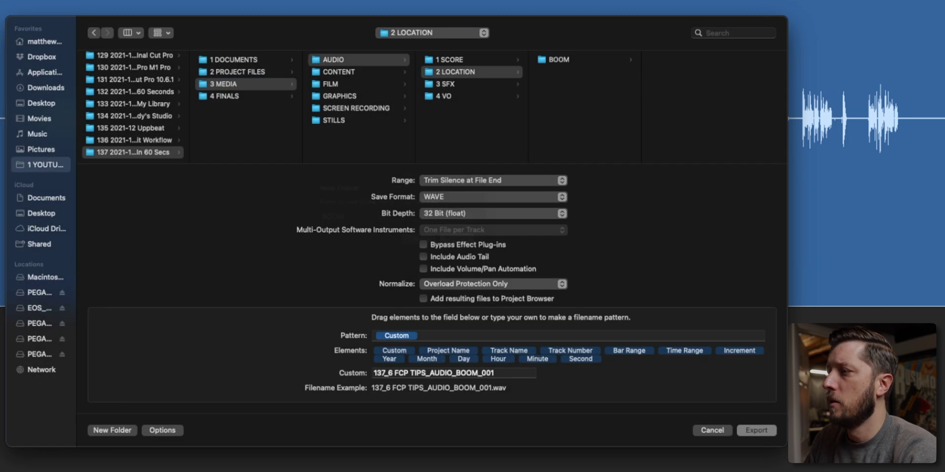
left_click(388, 374)
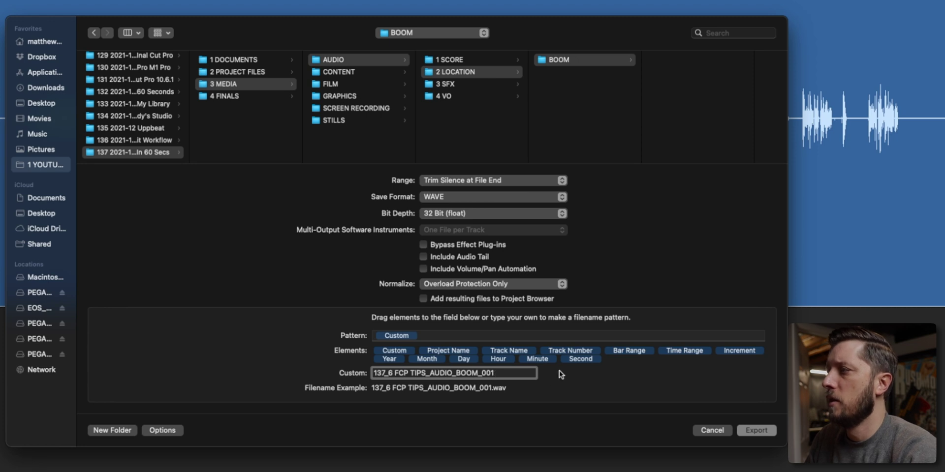
left_click(757, 429)
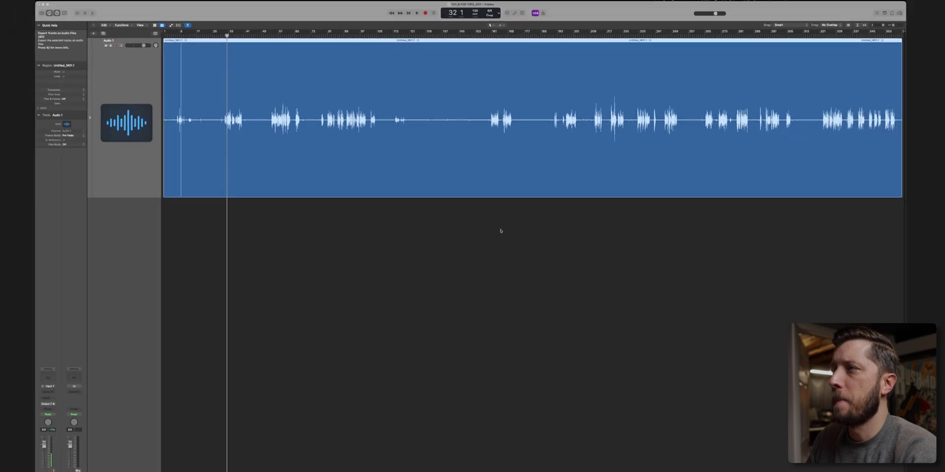
Back in Finder, rename B0018929.MP4 in AROLL to 137_6 FCP TIPS_AROLL_[presenter's name]_EOSR_001
key("super+Tab")
key("super+Tab")
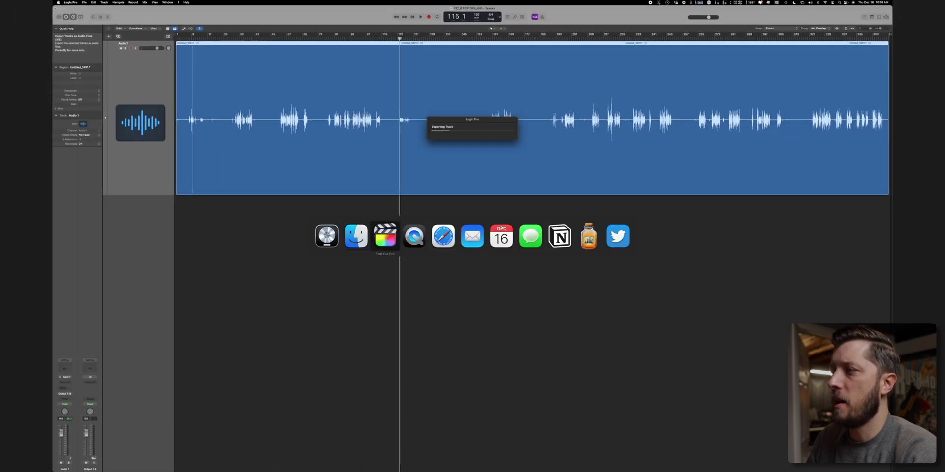
key("super+Tab")
key("super+Tab")
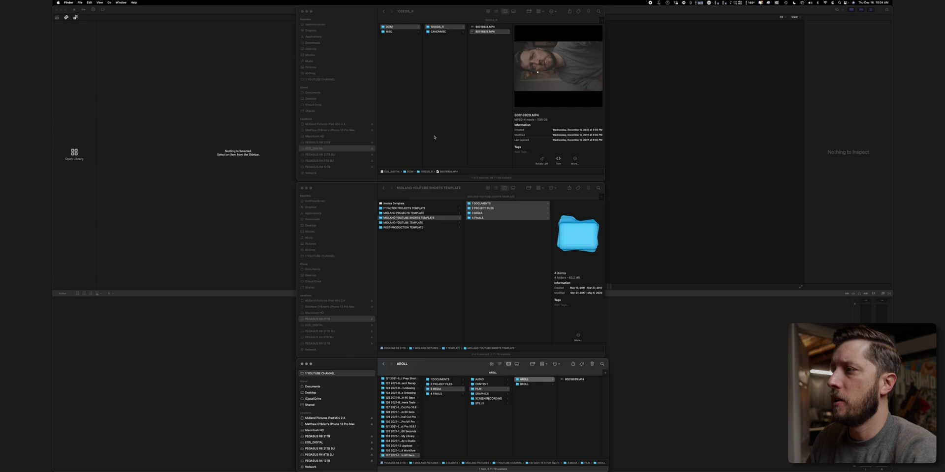
left_click(563, 380)
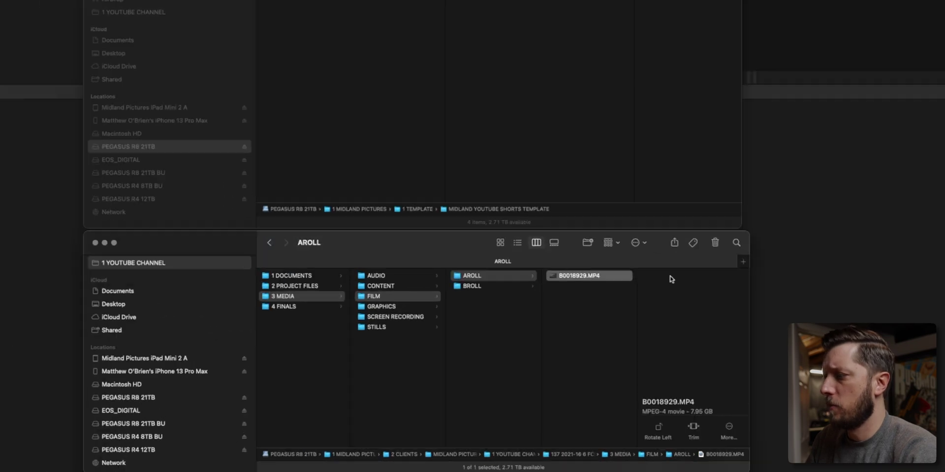
key("Return")
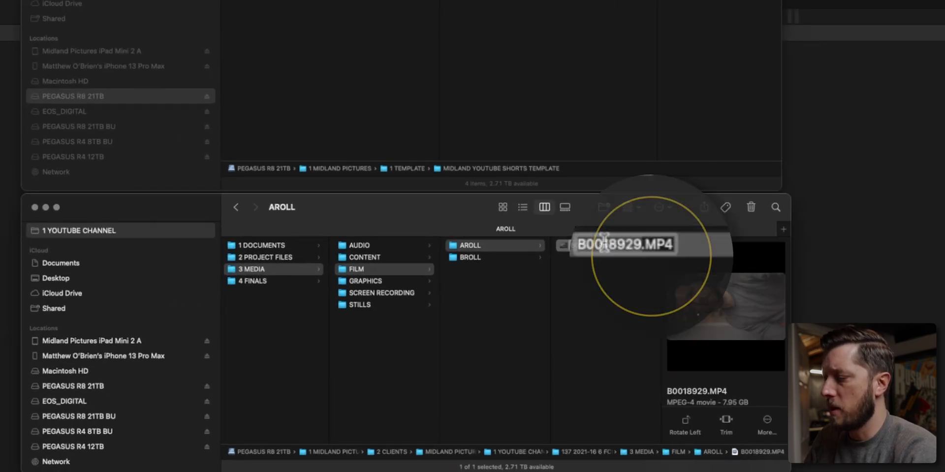
type("137_")
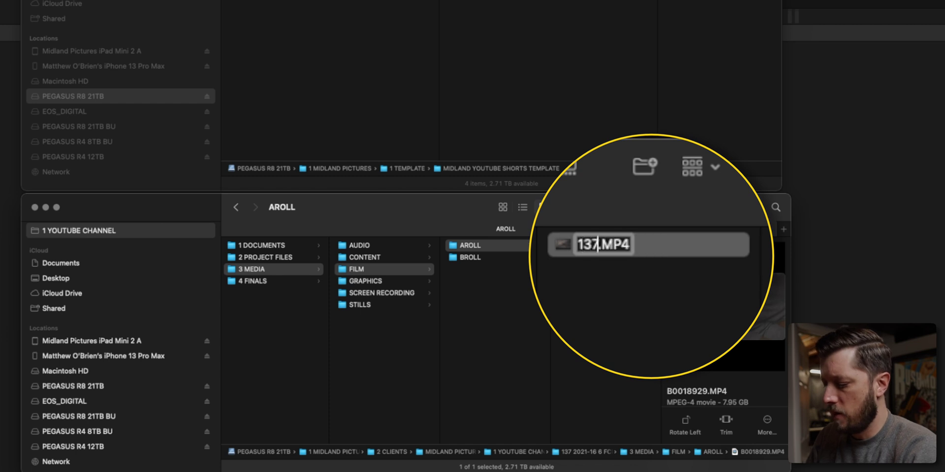
type("6 FCP TI")
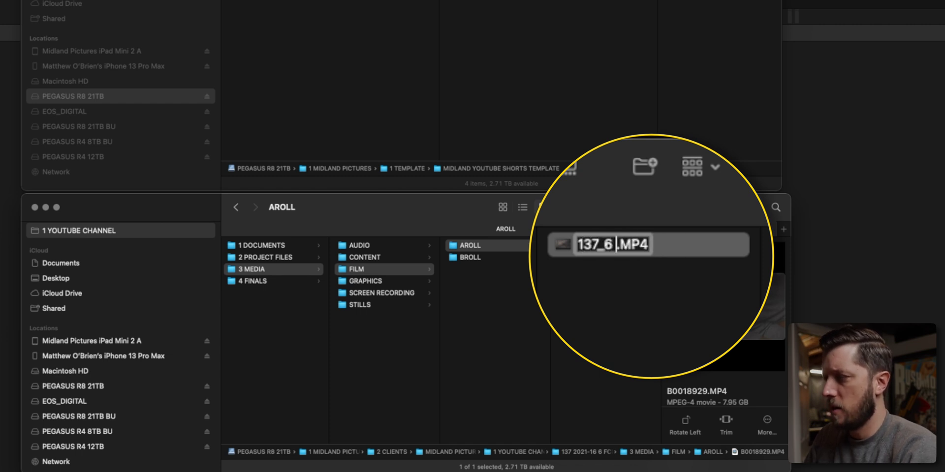
type("PS_")
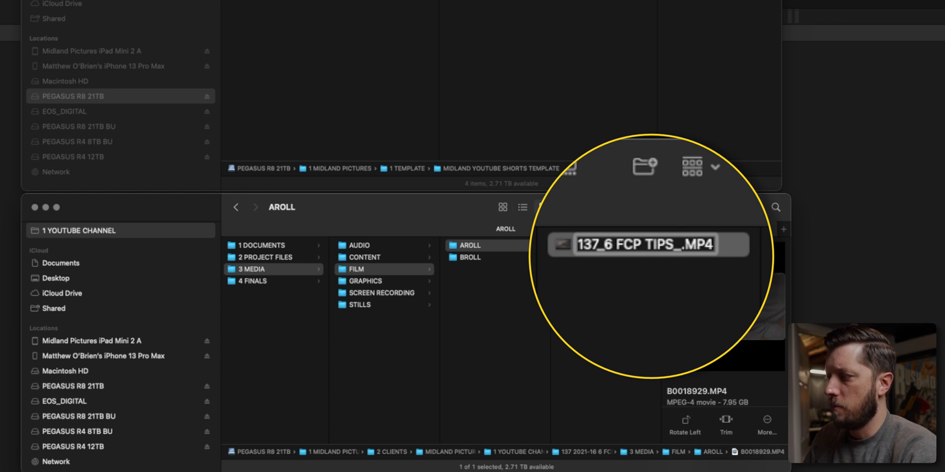
type("AROLL_M")
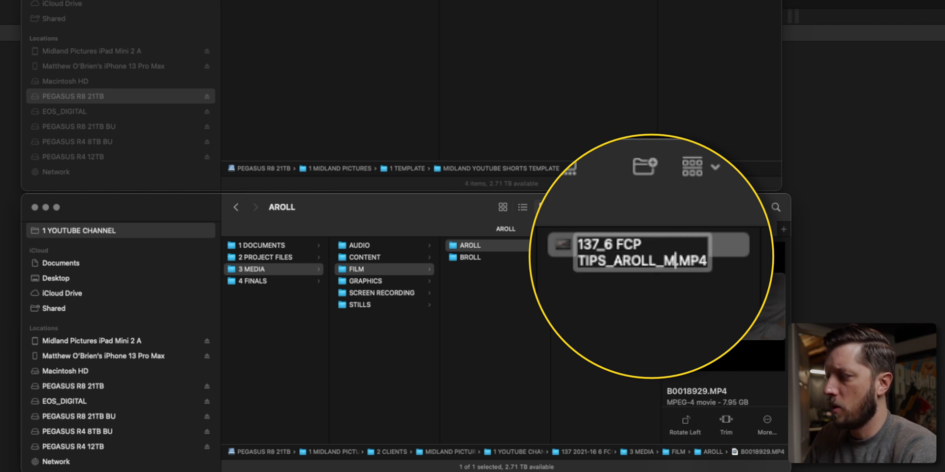
type("ATTHEW_EOS")
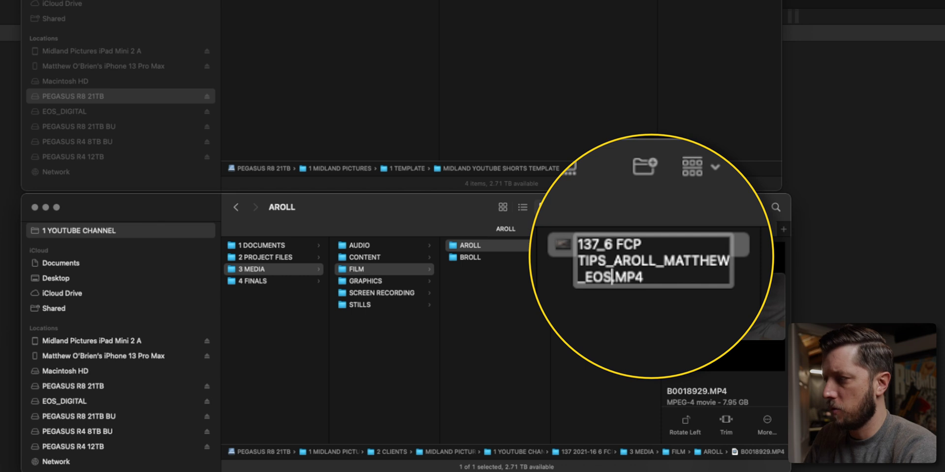
type("R_001")
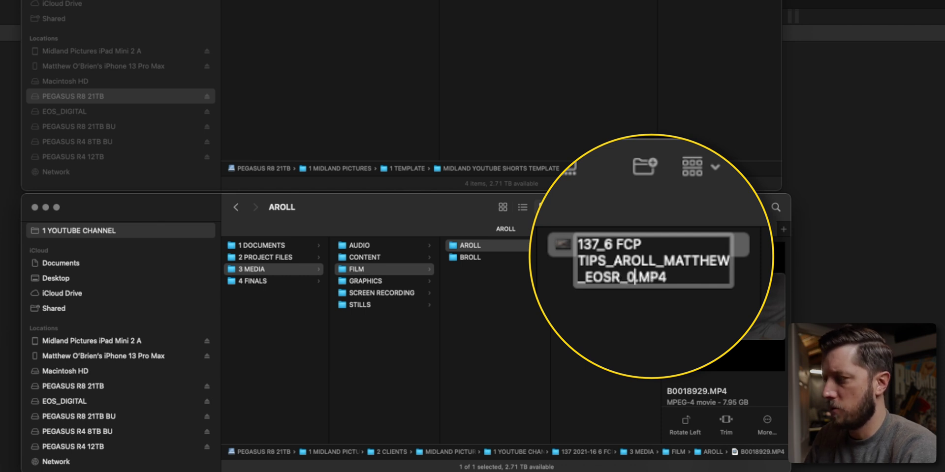
key("Return")
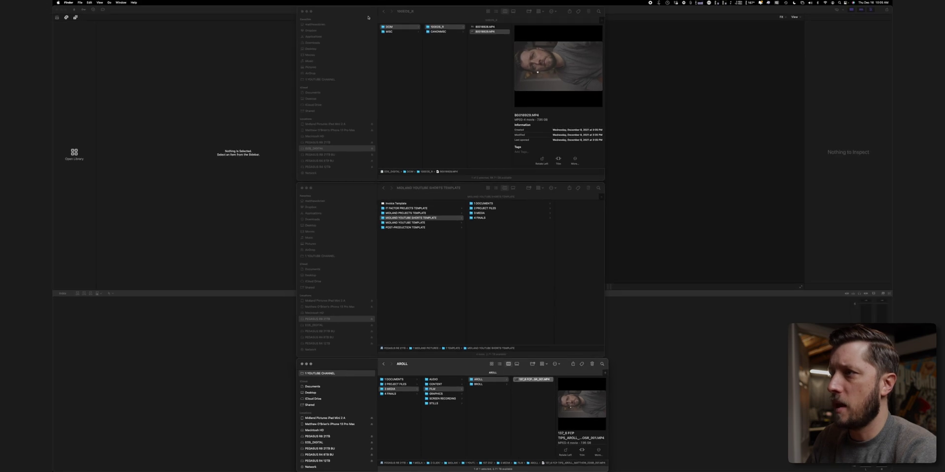
Copy the Screen Recording file from Desktop into 3 MEDIA > SCREEN RECORDING
left_click(311, 98)
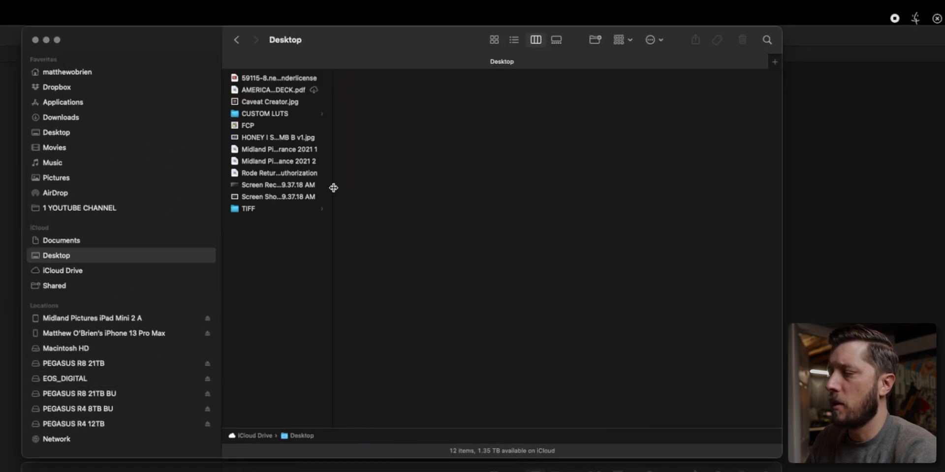
double_click(333, 187)
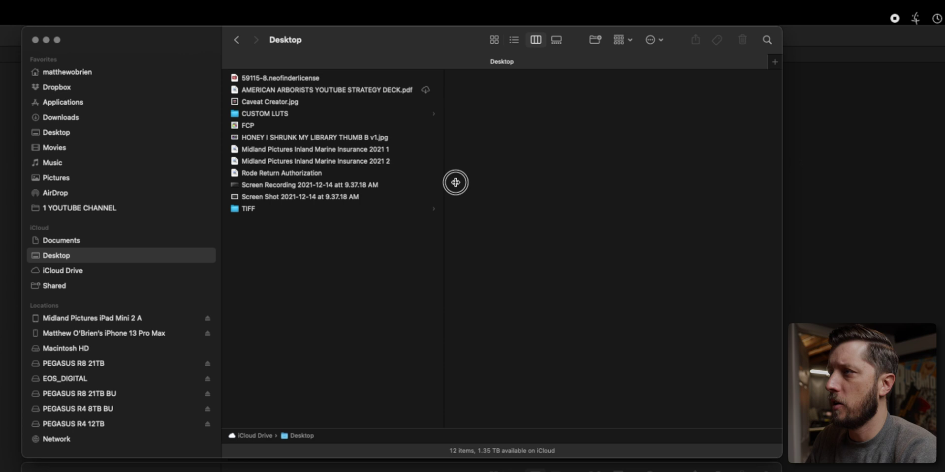
left_click(318, 192)
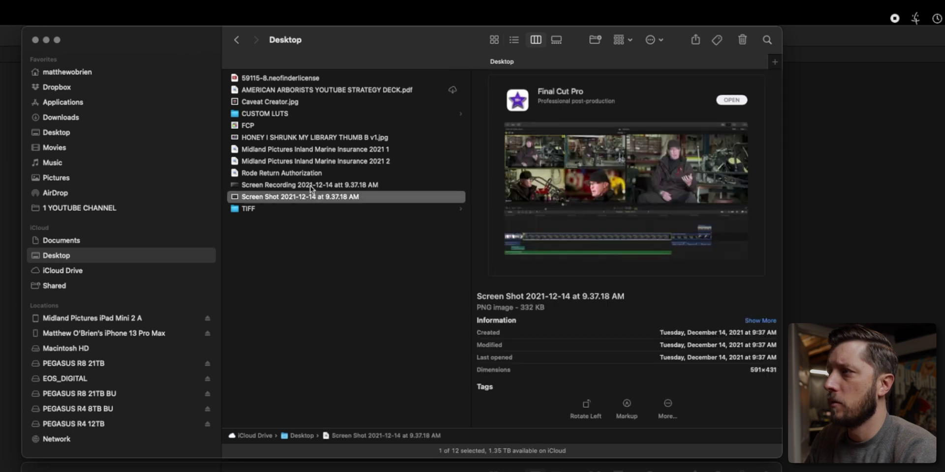
left_click(310, 185)
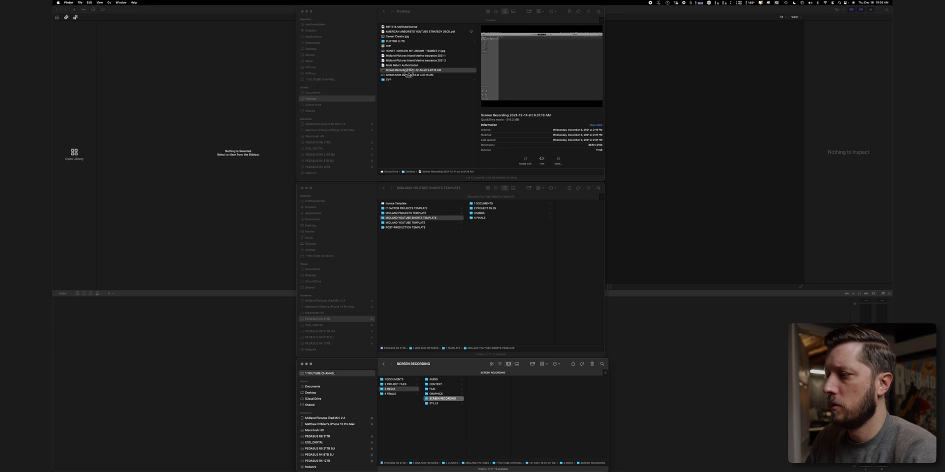
left_click_drag(409, 73, 506, 401)
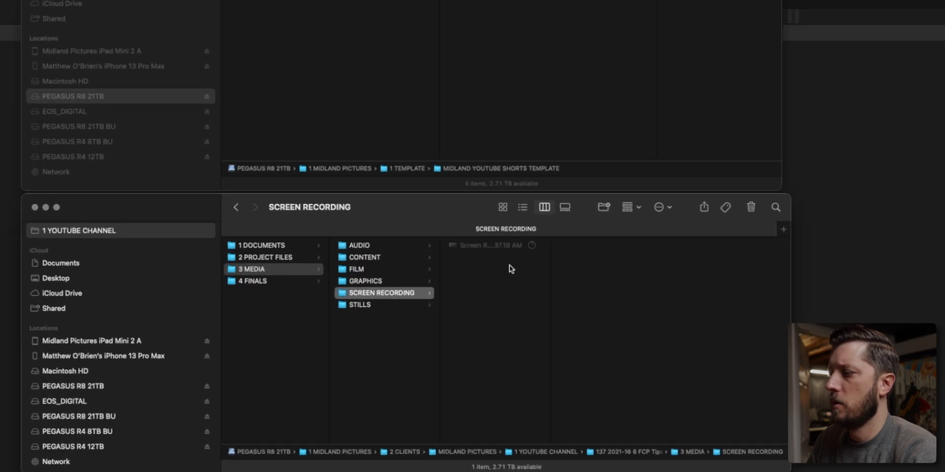
Rename the copied recording to 137_6 FCP TIPS_SCREEN RECORDING_001
left_click(484, 248)
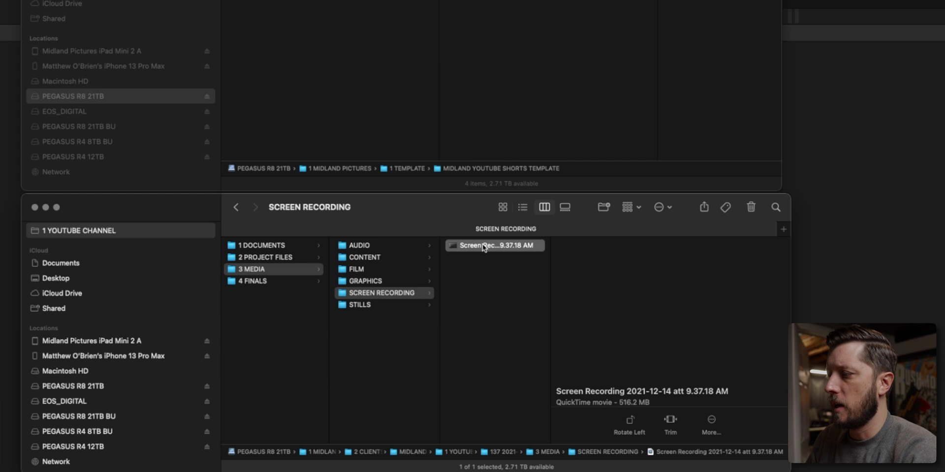
key("Return")
type("13")
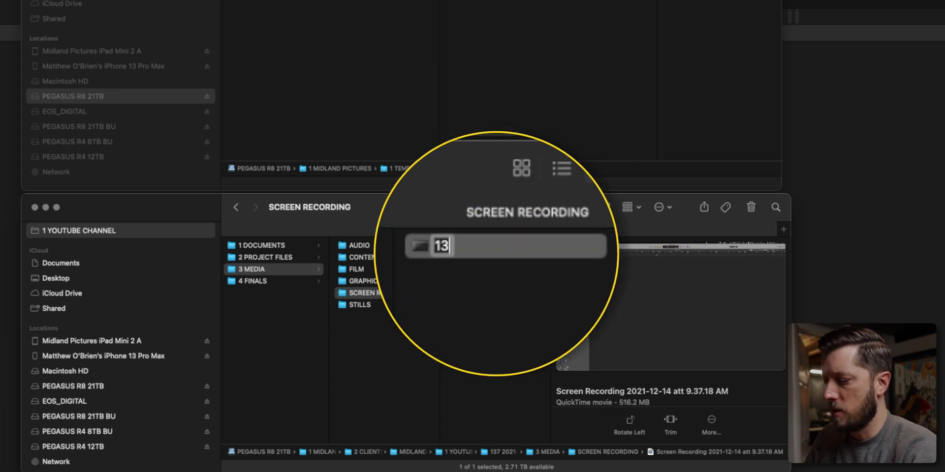
type("7_")
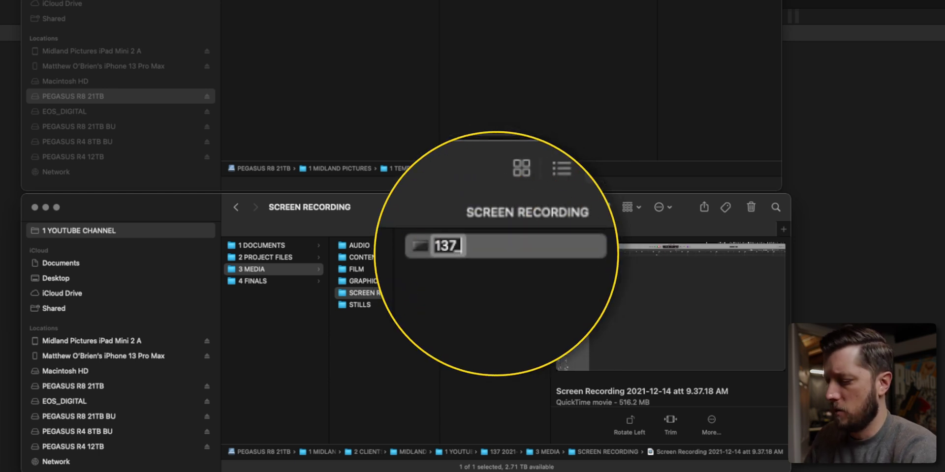
type("6 FCP TIPS")
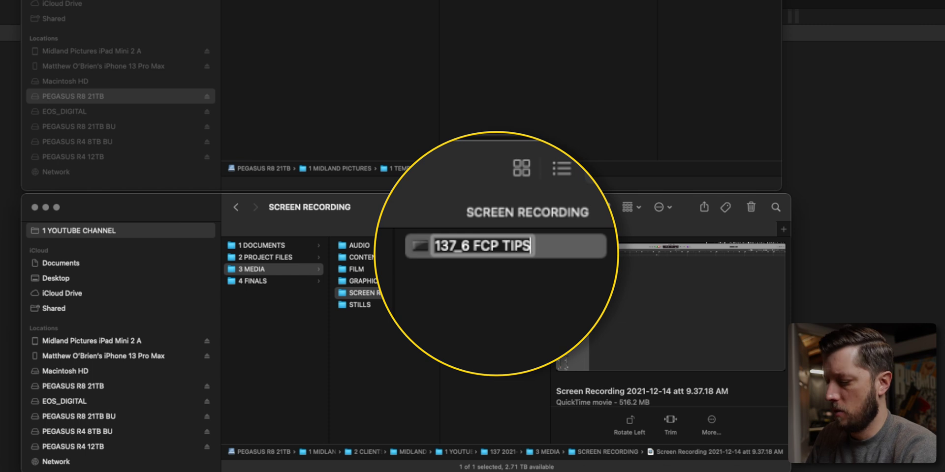
type("_SCREN")
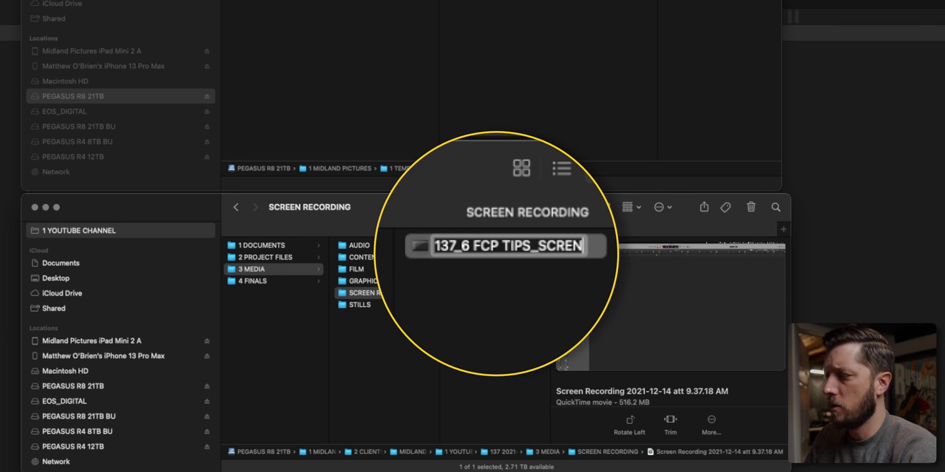
key("BackSpace")
type("EN RECORDING")
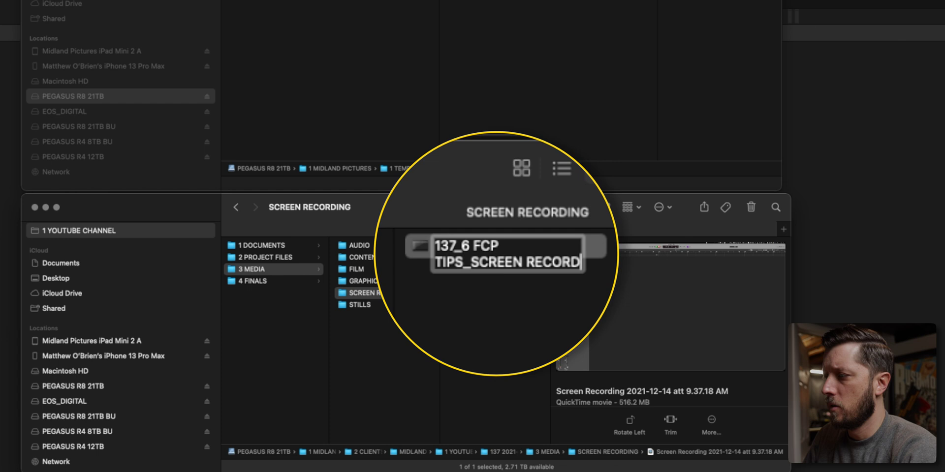
type("_001")
key("Return")
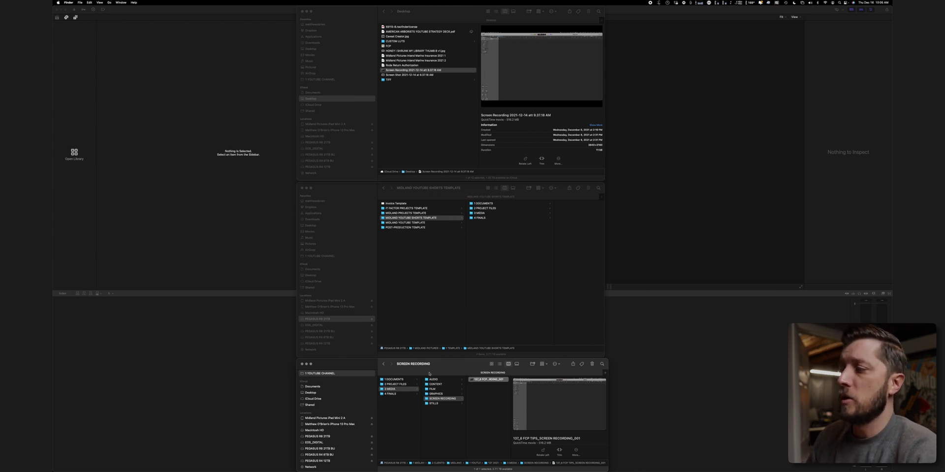
Rename FCPX LIBRARY TEMPLATE in 2 PROJECT FILES > FCPX to '137 6 FCP TIPS'
left_click(403, 385)
left_click(434, 379)
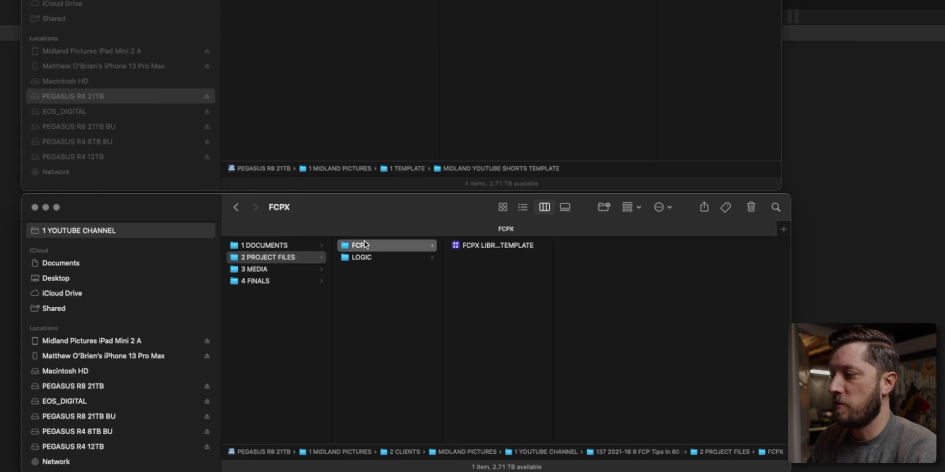
left_click(481, 245)
left_click(487, 244)
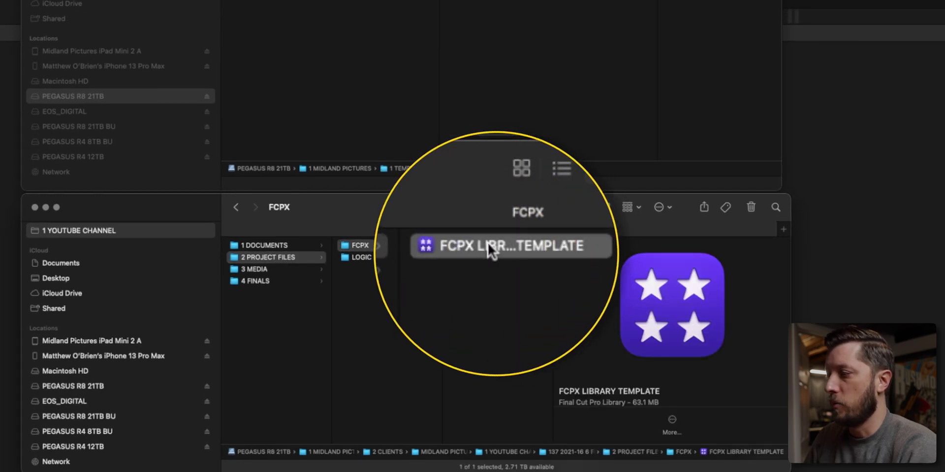
type("137 6 FC")
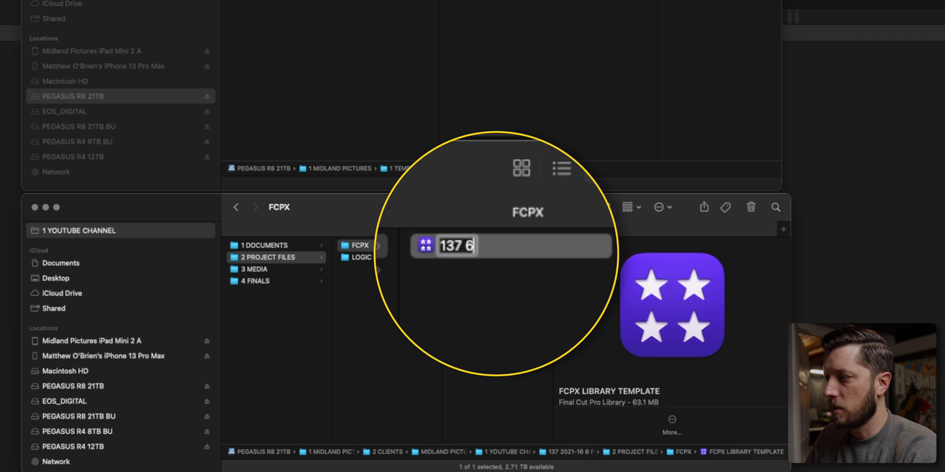
type("P TIPS")
key("Return")
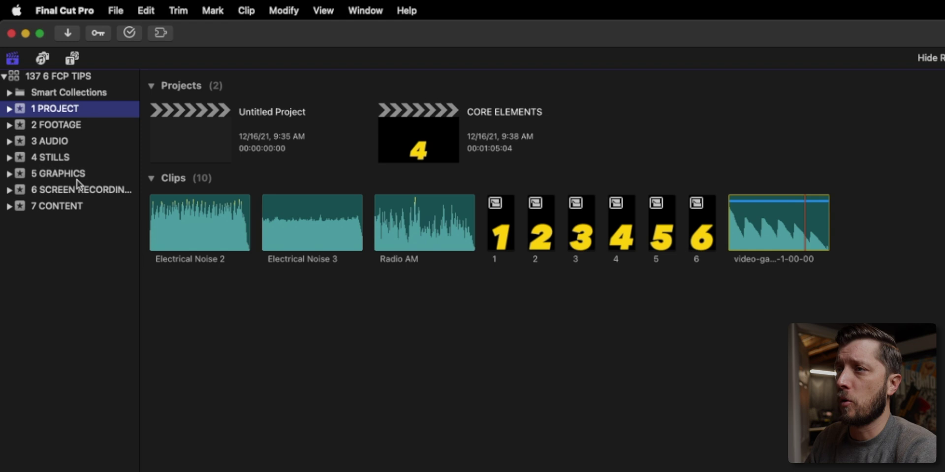
Expand the 3 AUDIO event and undo an accidentally added keyword collection
left_click(60, 143)
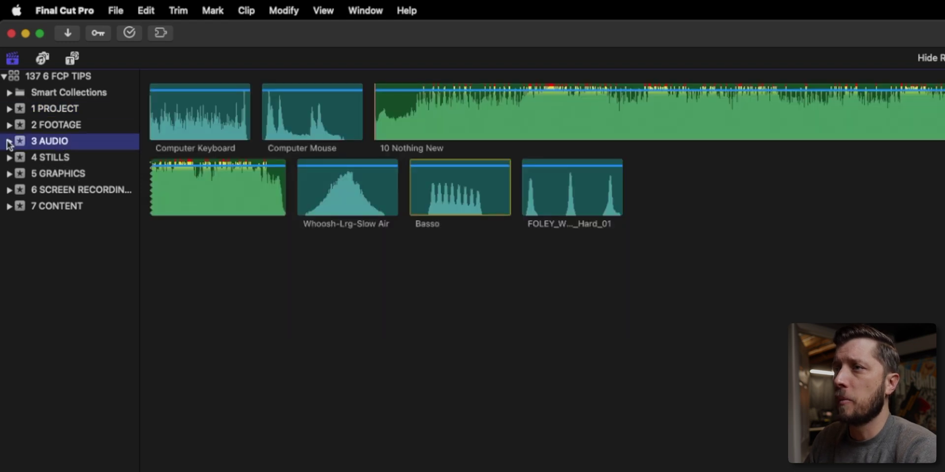
left_click(8, 142)
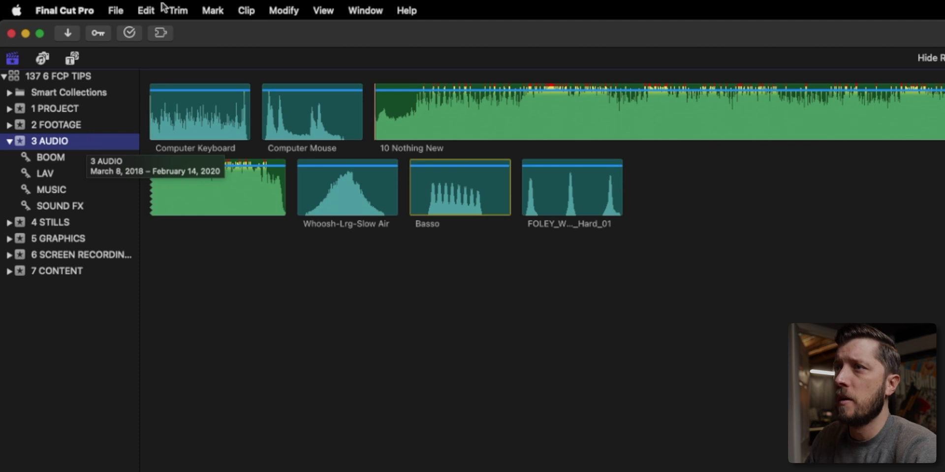
left_click(119, 10)
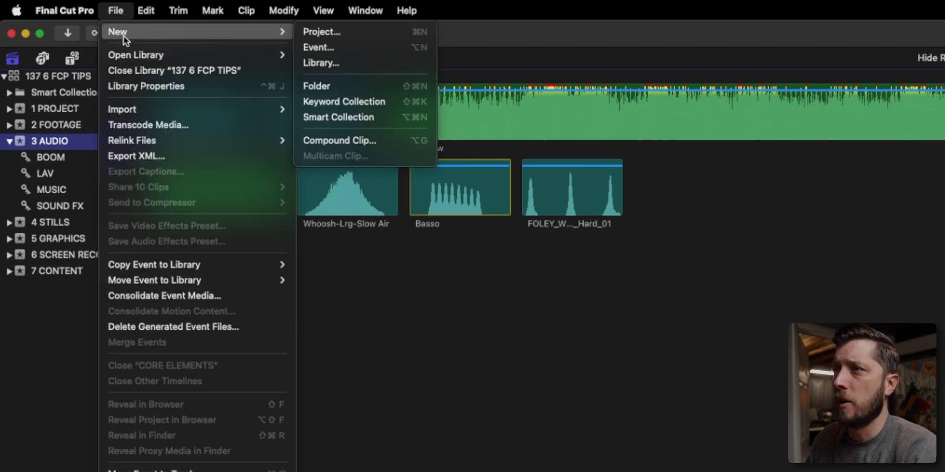
mouse_move(270, 33)
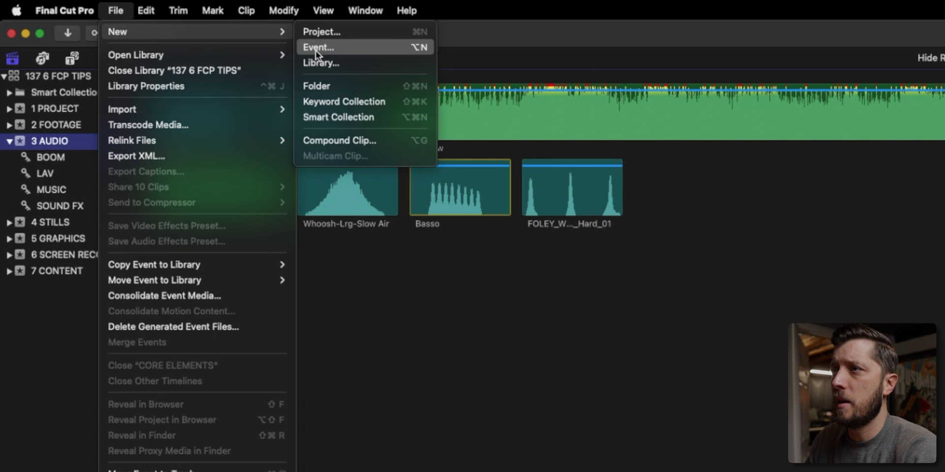
left_click(320, 98)
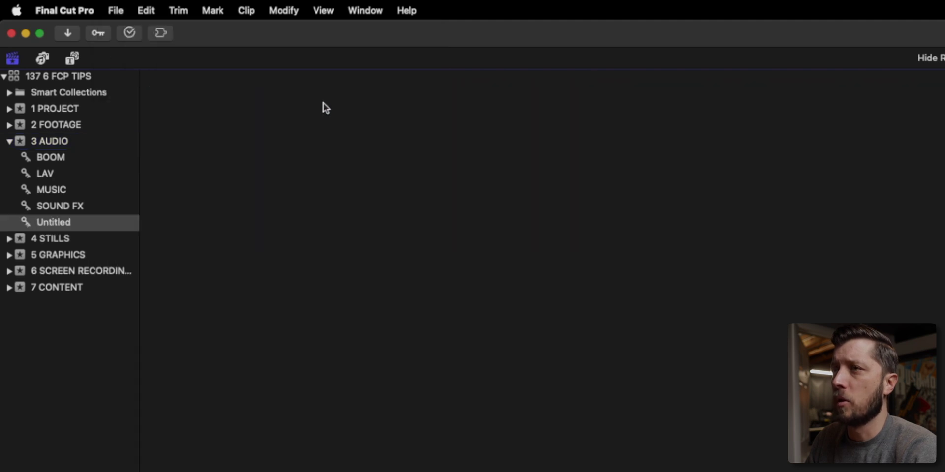
key("super+z")
Add a new smart collection to 3 AUDIO via File > New > Smart Collection
left_click(115, 7)
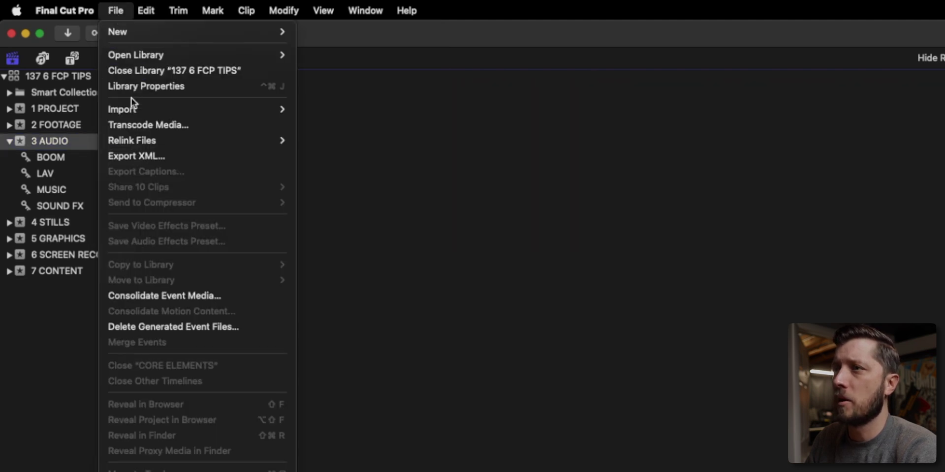
mouse_move(132, 105)
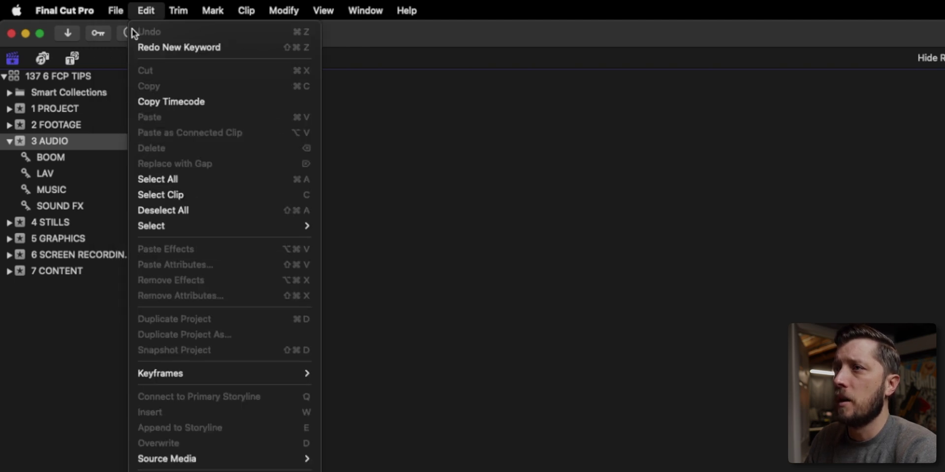
mouse_move(285, 32)
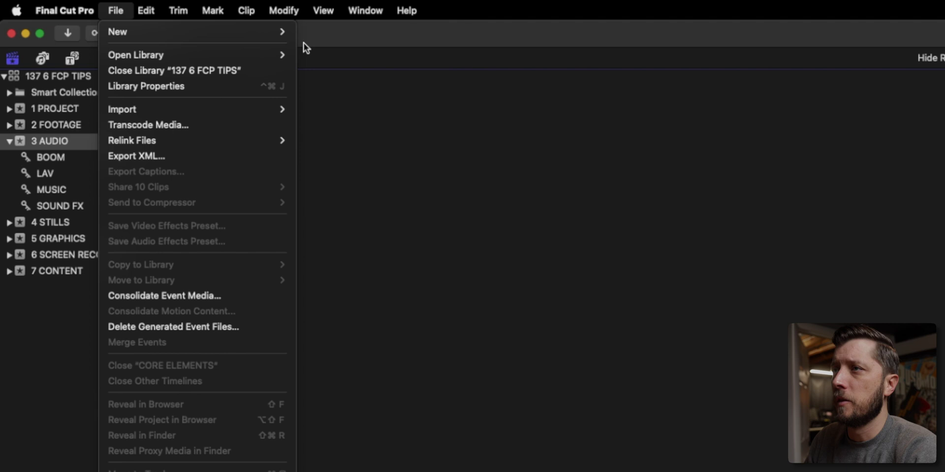
left_click(321, 117)
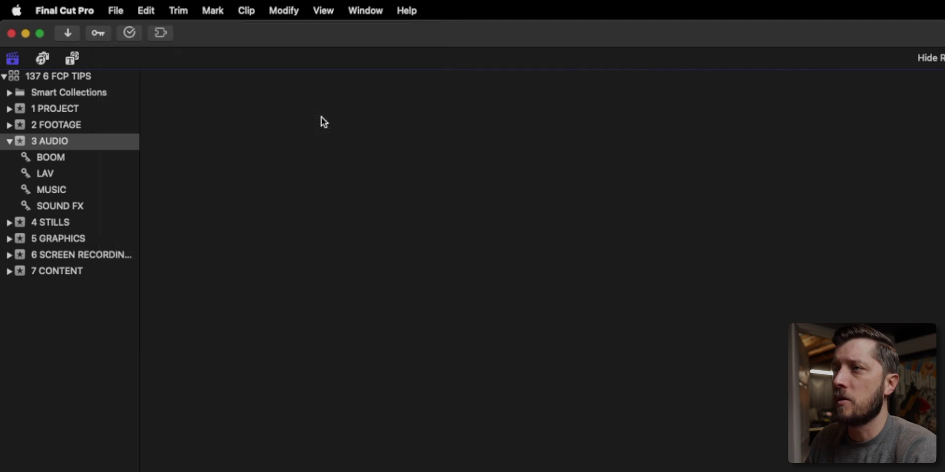
Name the smart collection BOOM and open its rules, keeping all rules required to match
type("BOOM")
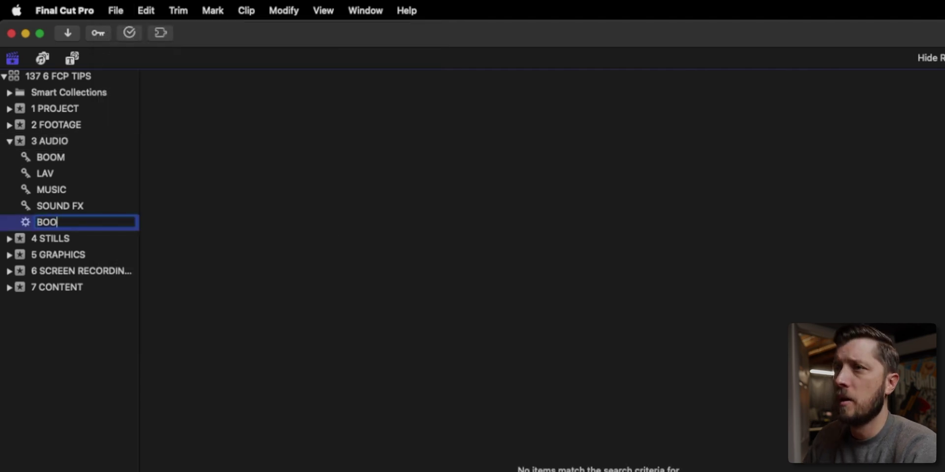
key("Return")
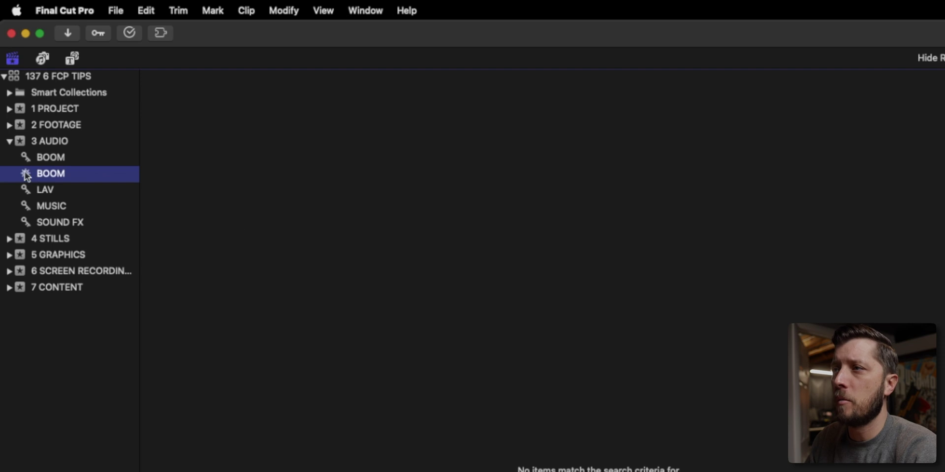
double_click(42, 175)
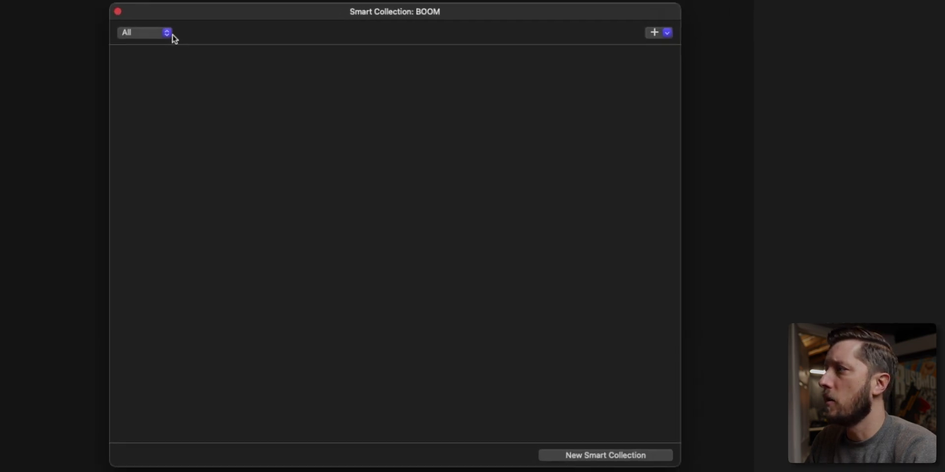
left_click(168, 33)
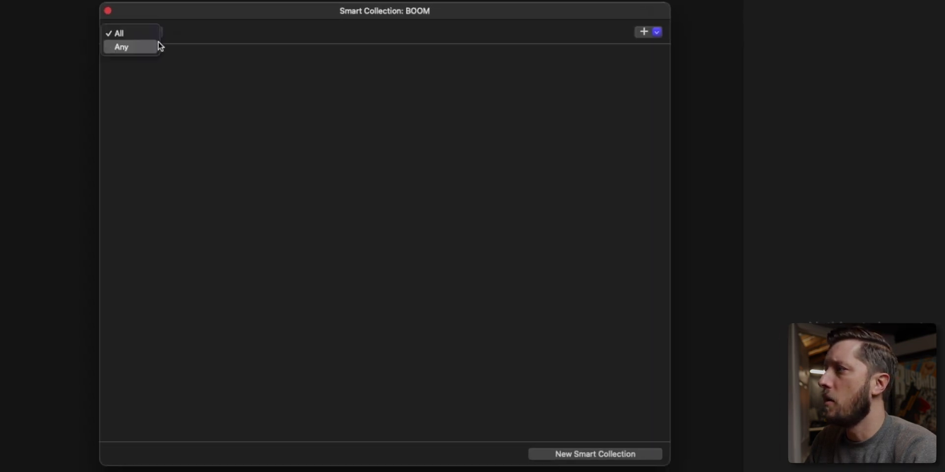
left_click(162, 33)
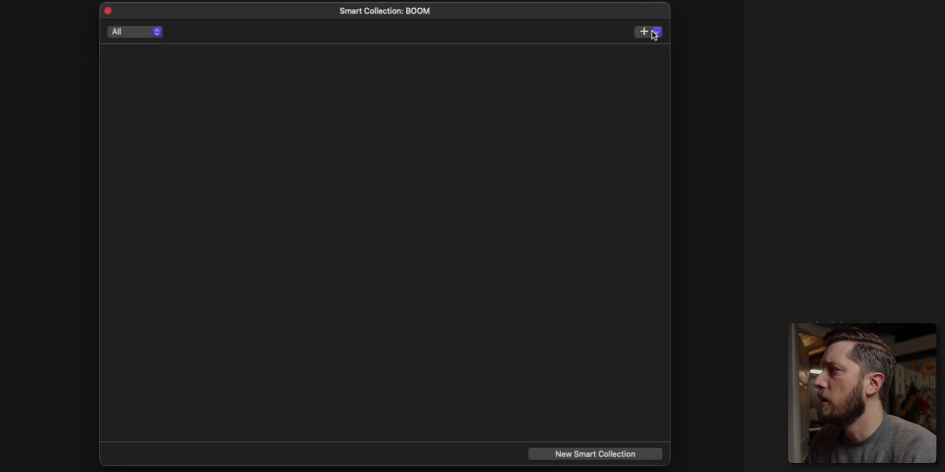
Add a Text rule matching BOOM to the BOOM smart collection and save it
left_click(655, 32)
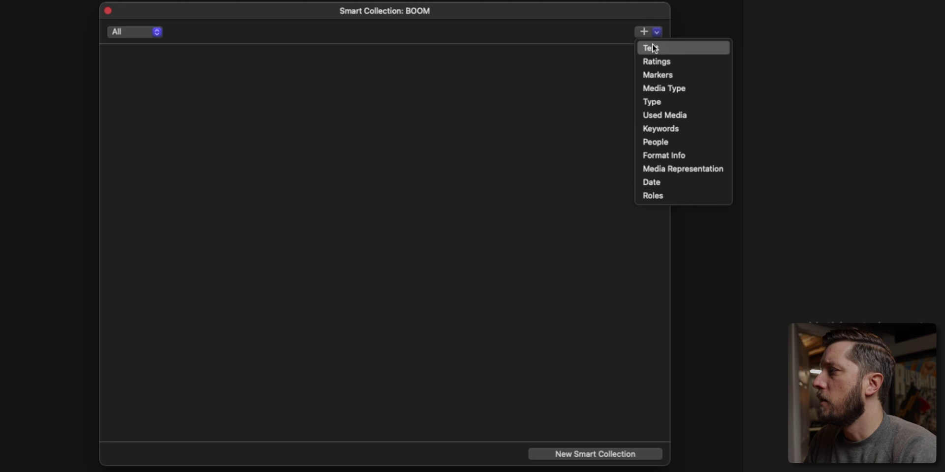
left_click(650, 46)
left_click(315, 54)
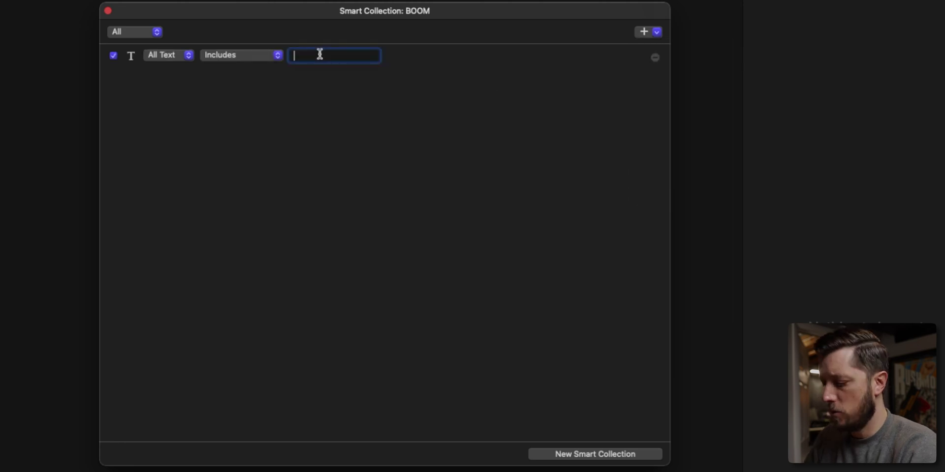
type("BOOM")
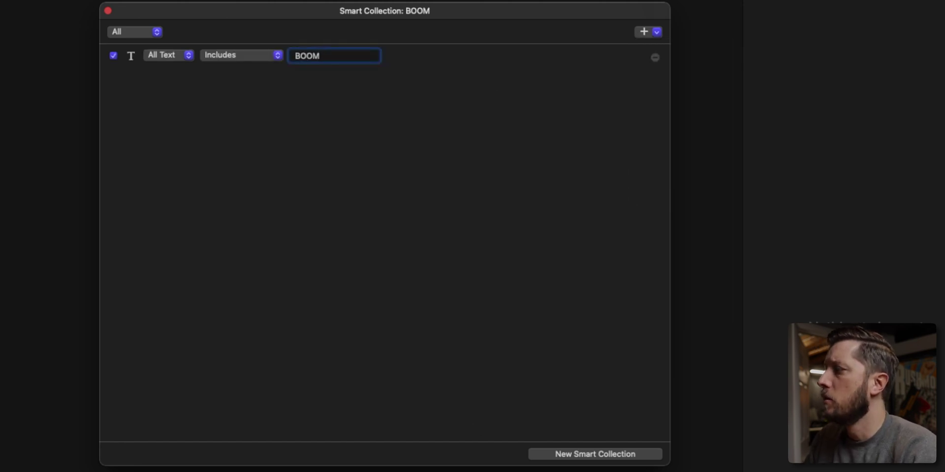
left_click(565, 453)
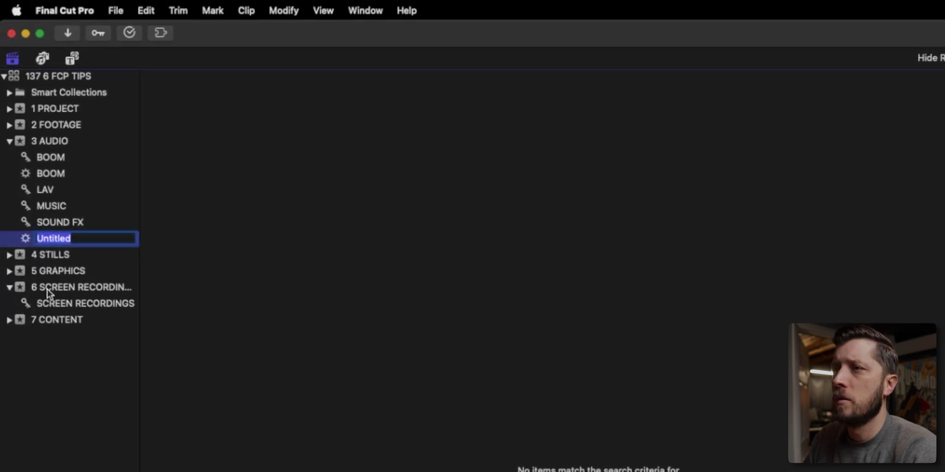
Create a smart collection named SCREEN RECORDING in the screen recordings event
left_click(66, 288)
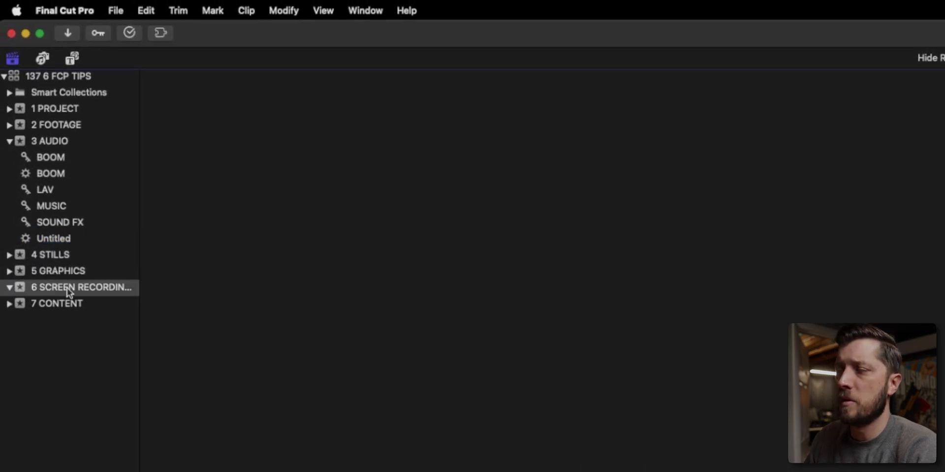
left_click(118, 8)
mouse_move(136, 31)
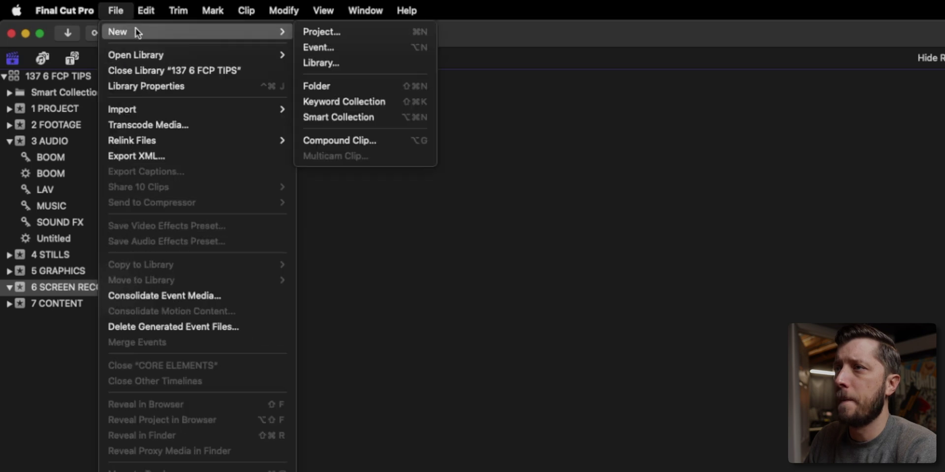
left_click(333, 177)
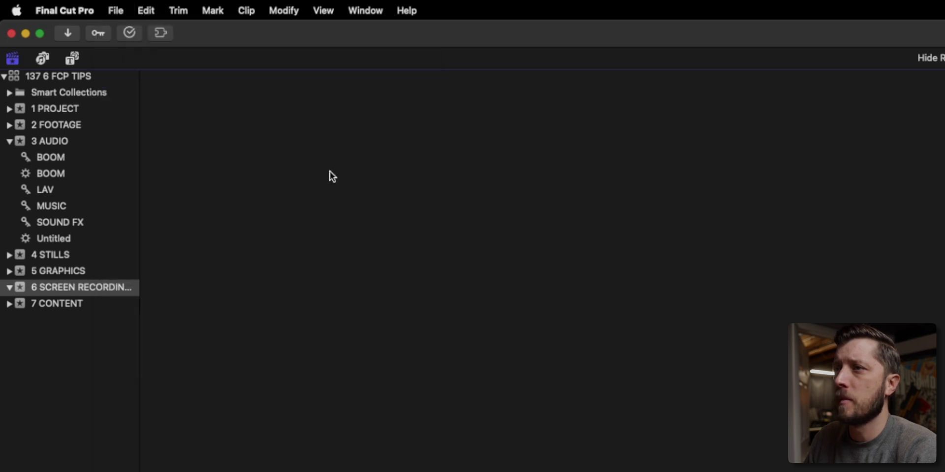
type("SCREEN RECORDING")
key("Return")
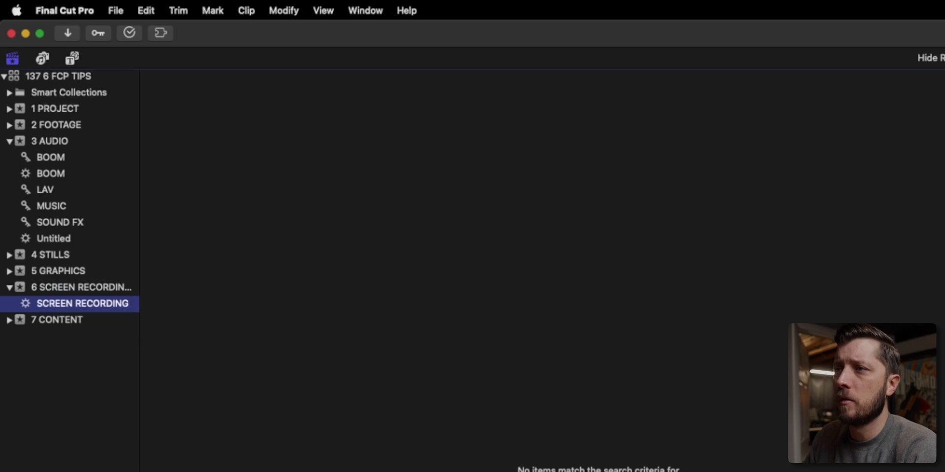
Add a Text rule including SCREEN RECORDING to the SCREEN RECORDING collection
double_click(26, 304)
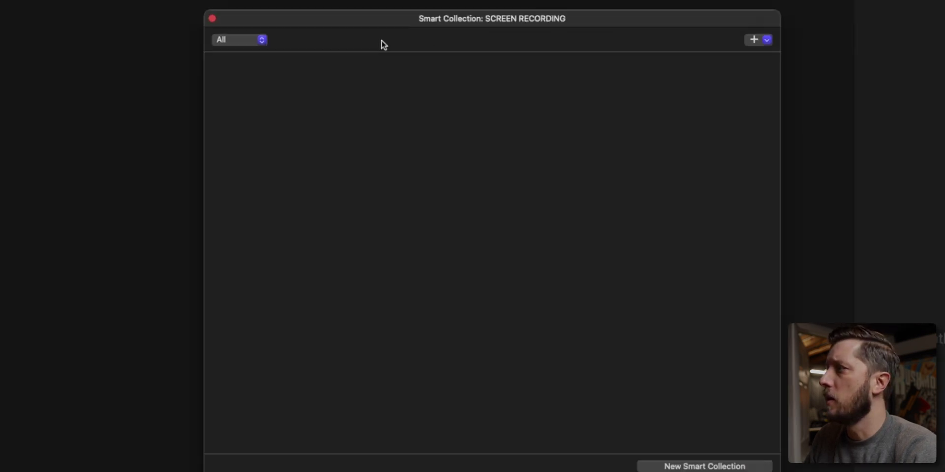
left_click(656, 32)
left_click(650, 48)
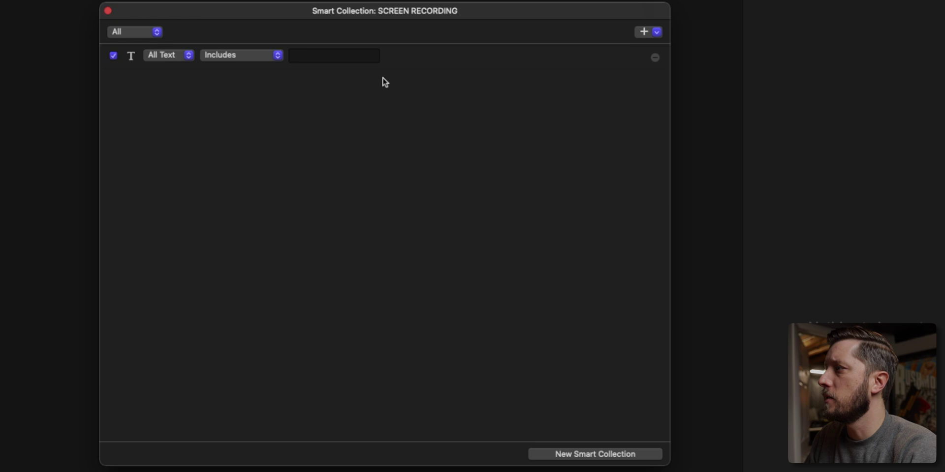
left_click(352, 58)
type("SCREEN")
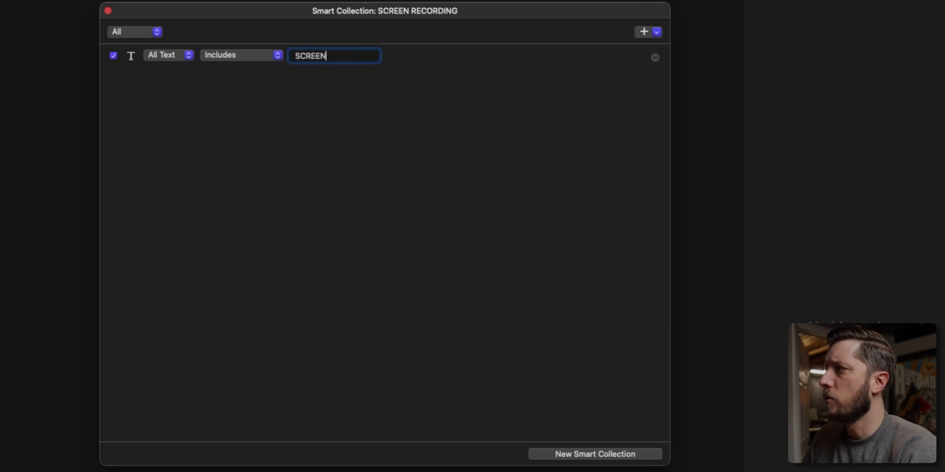
type(" RECORDING")
key("Return")
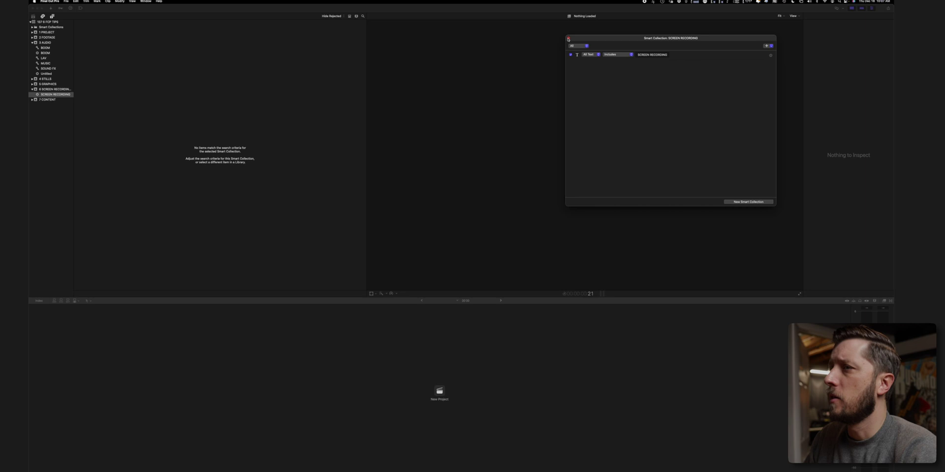
Close the rule window, check the BOOM collection, and delete the Untitled smart collection from 3 AUDIO
left_click(568, 39)
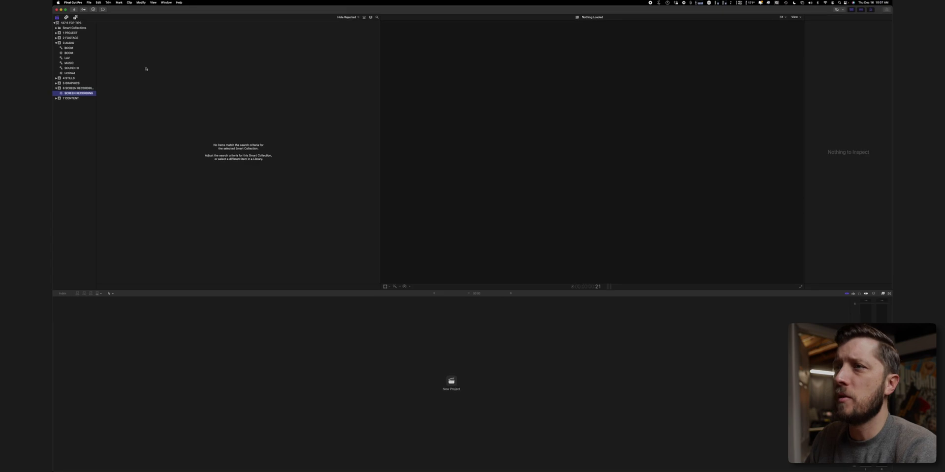
left_click(68, 43)
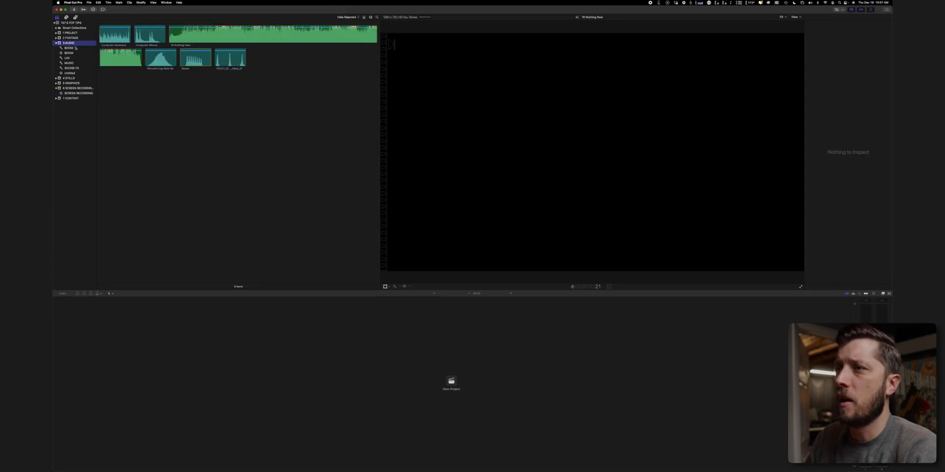
left_click(74, 47)
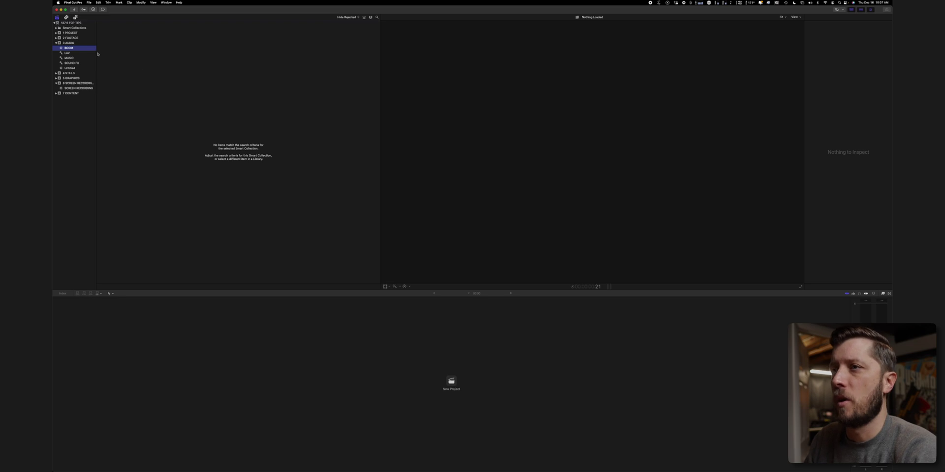
left_click(75, 69)
key("super+BackSpace")
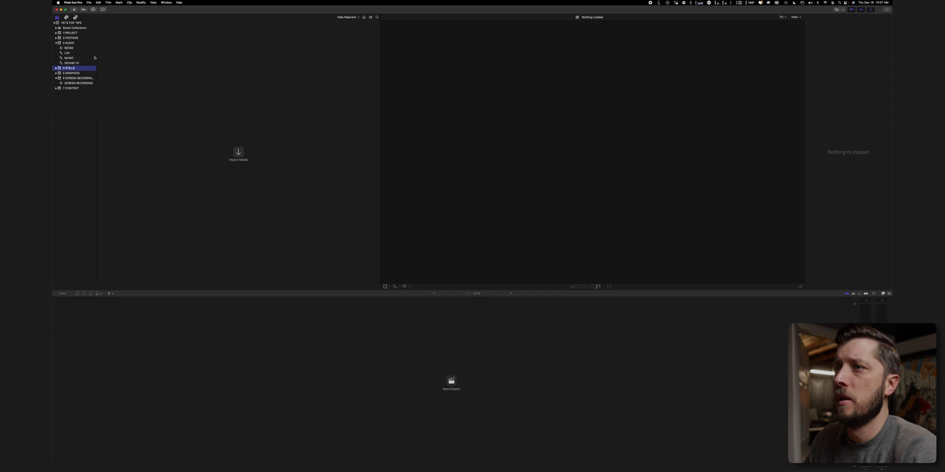
With 2 FOOTAGE selected, browse Finder to 1 YOUTUBE CHANNEL > 137 > 3 MEDIA > FILM > AROLL
left_click(74, 38)
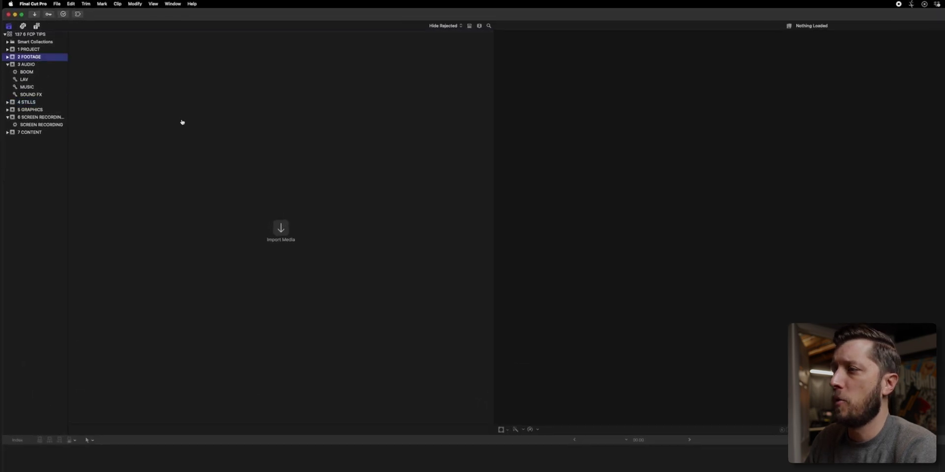
key("super+Tab")
left_click(638, 282)
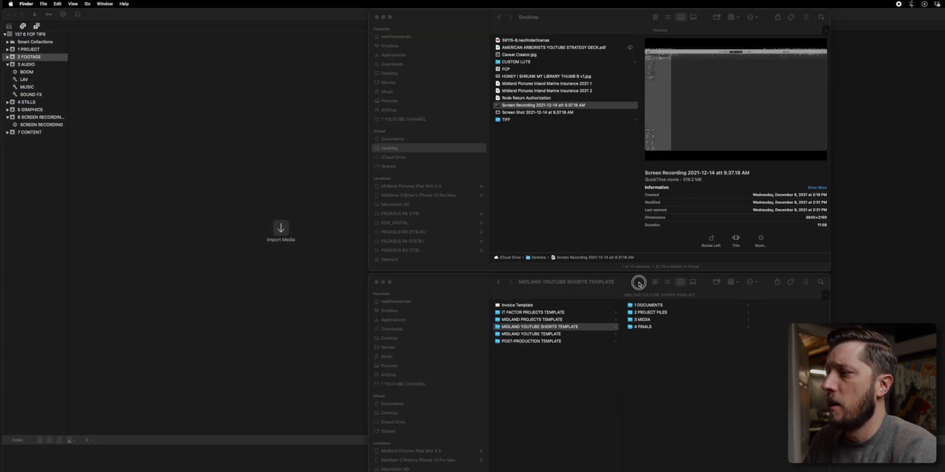
left_click(412, 384)
scroll(522, 384, "down", 10)
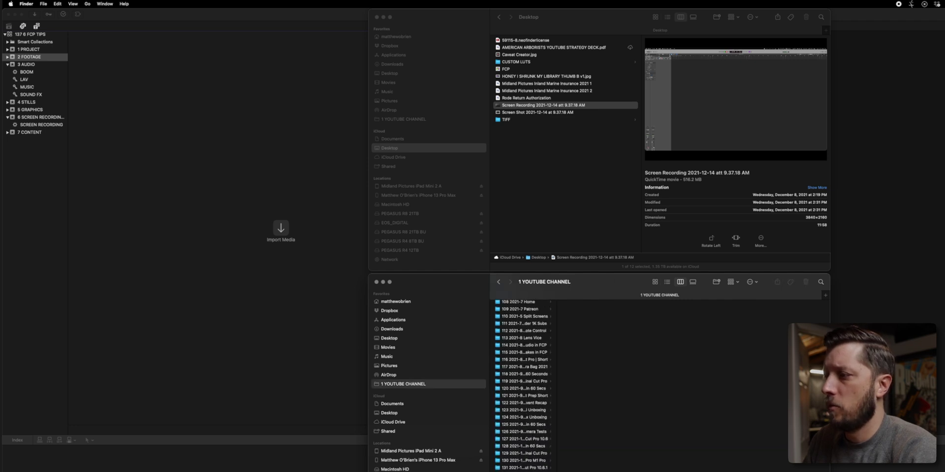
type("137")
left_click(581, 320)
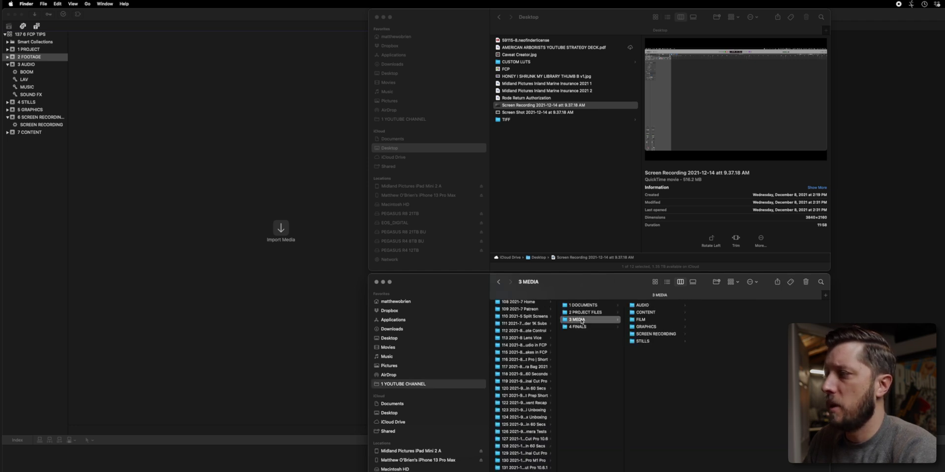
left_click(656, 320)
left_click(703, 305)
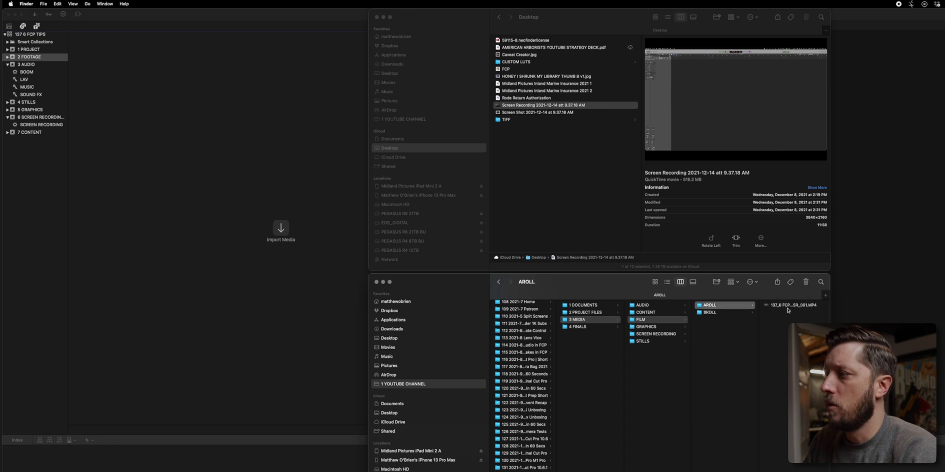
Import the A-roll MP4 into Final Cut and confirm it under 2 FOOTAGE's AROLL > MATTHEW collection
left_click_drag(789, 306, 195, 200)
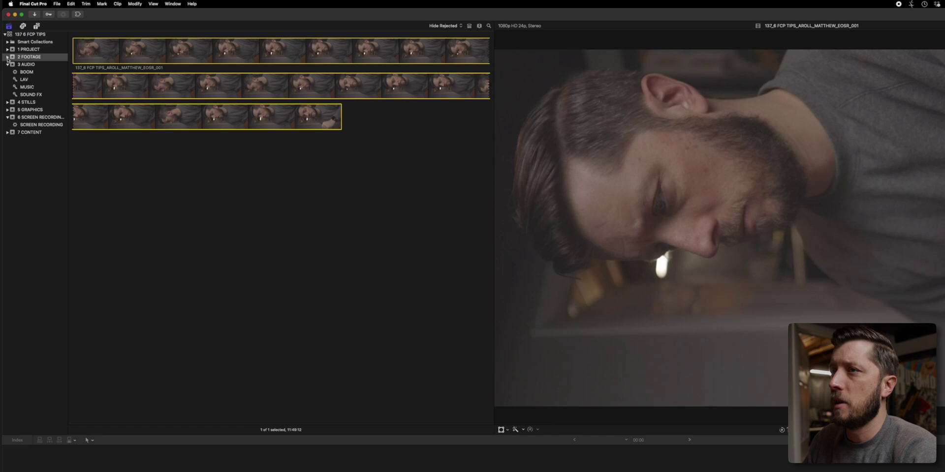
left_click(7, 57)
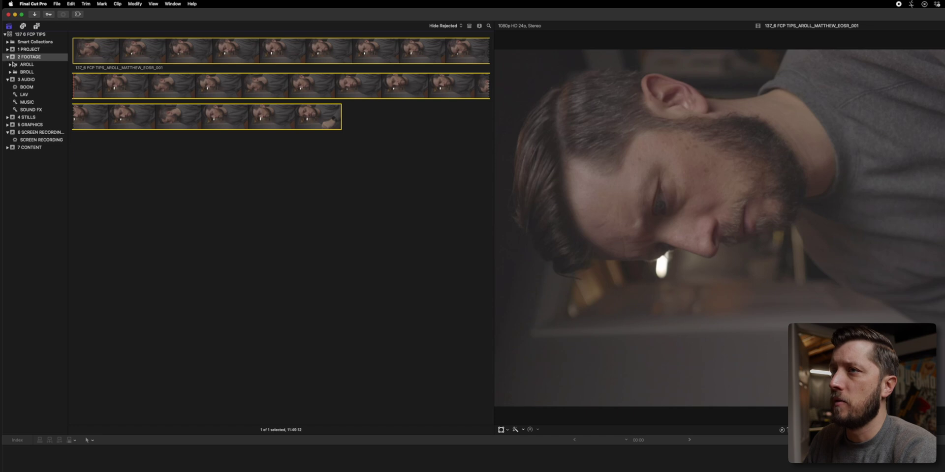
left_click(22, 66)
key("Right")
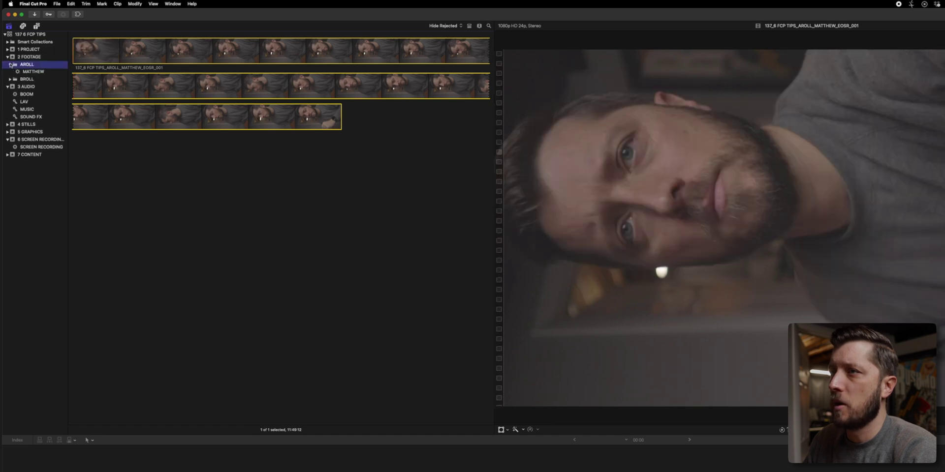
left_click(29, 74)
left_click(132, 71)
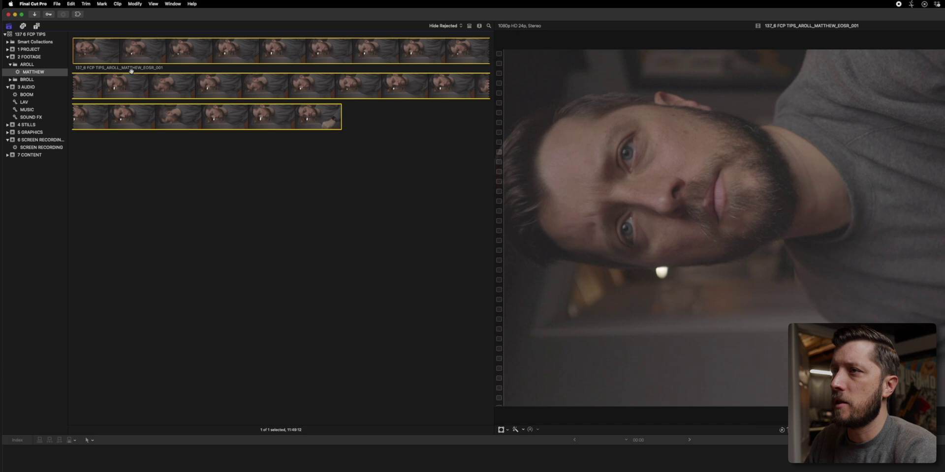
left_click(34, 88)
key("super+Tab")
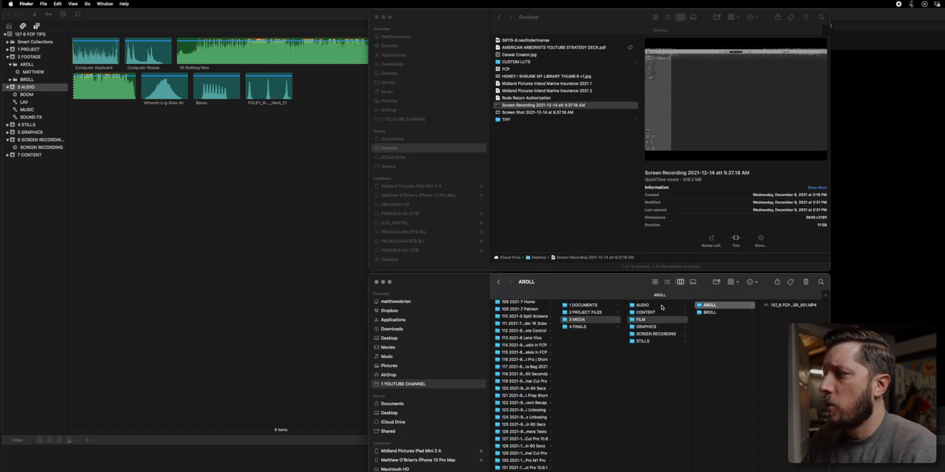
Import the WAV from 3 MEDIA > AUDIO > 2 LOCATION > BOOM and verify it in the BOOM collection
left_click(662, 307)
left_click(707, 313)
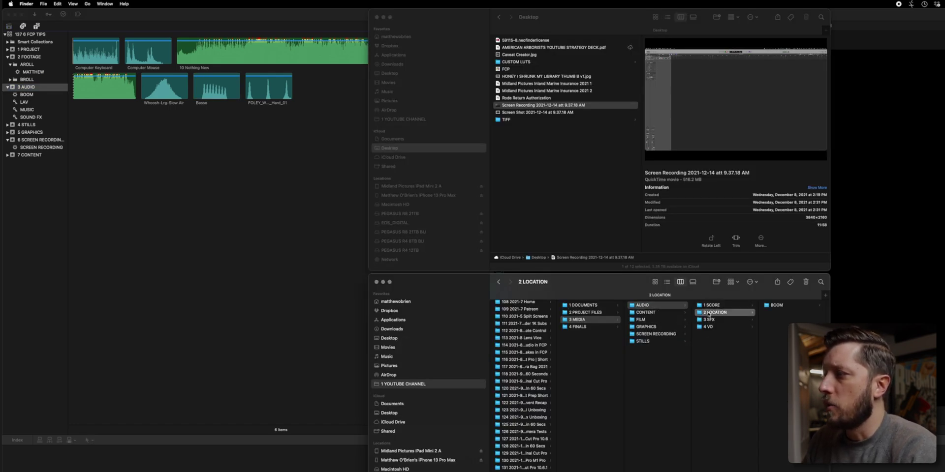
left_click(776, 306)
left_click_drag(785, 306, 244, 271)
left_click(27, 94)
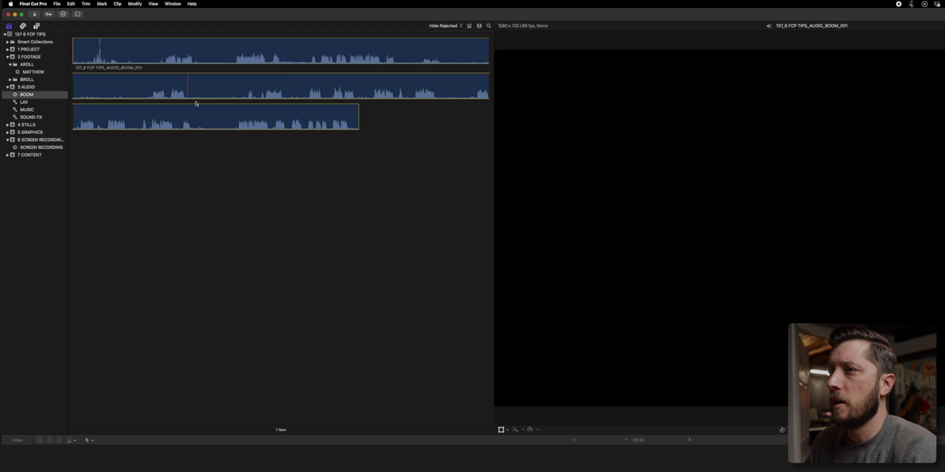
key("super+Tab")
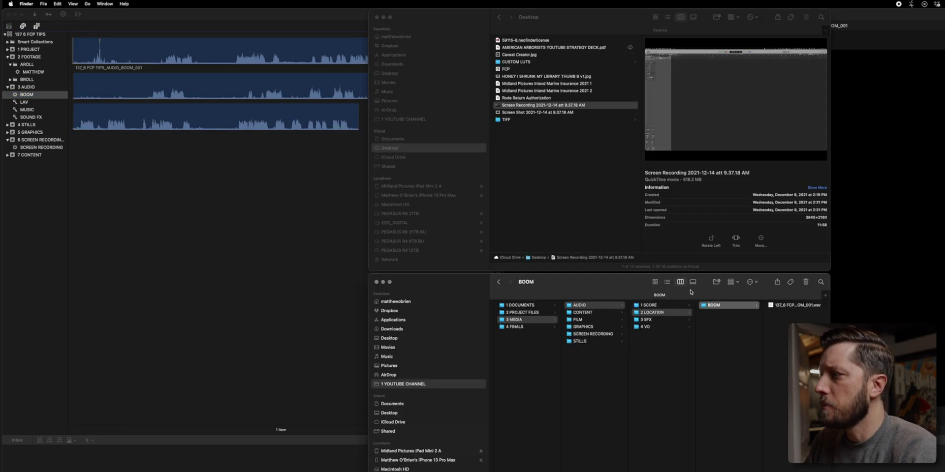
Drag 137_6 FCP TIPS_SCREEN RECORDING_001 from Finder's SCREEN RECORDING folder into the screen recordings event
left_click(597, 335)
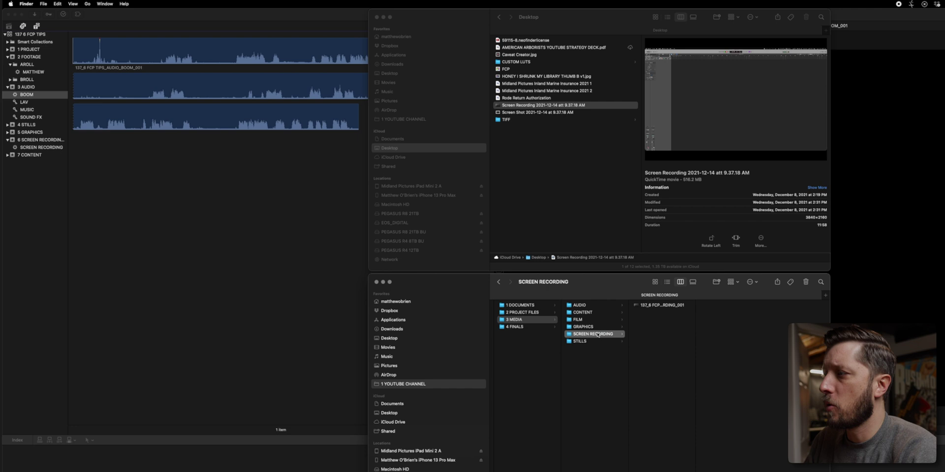
left_click(649, 310)
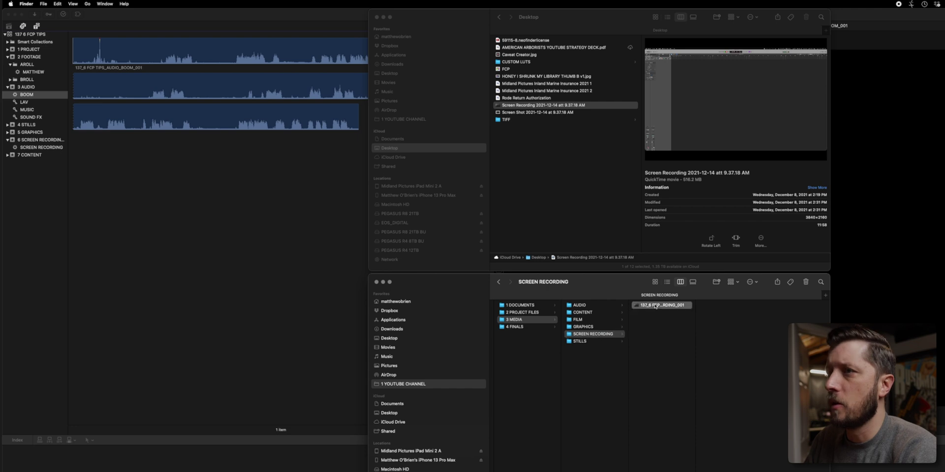
left_click(50, 141)
key("super+Tab")
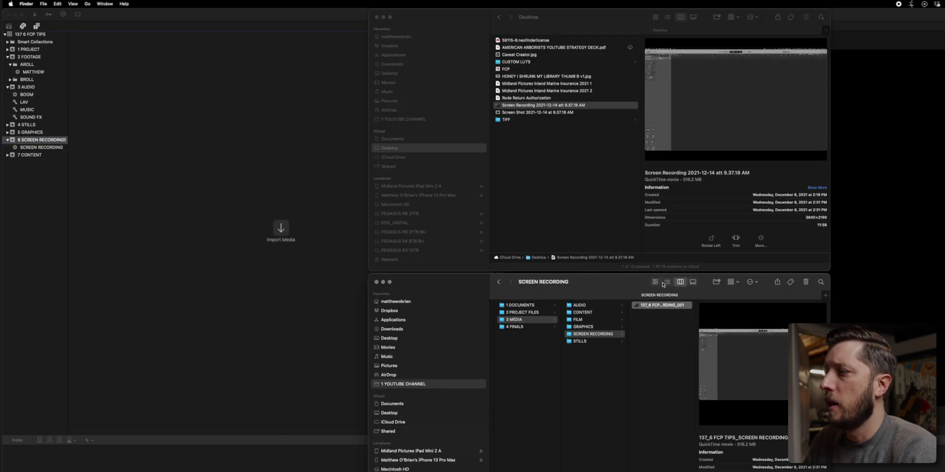
left_click_drag(661, 306, 177, 193)
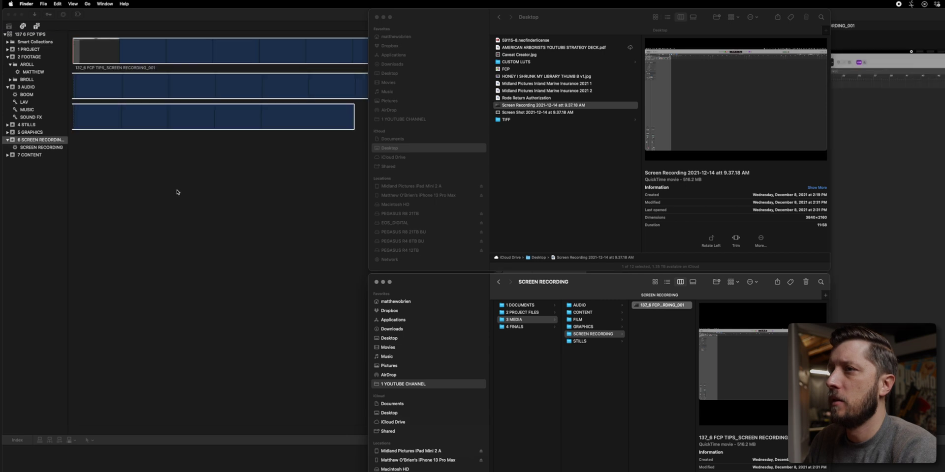
key("super+Tab")
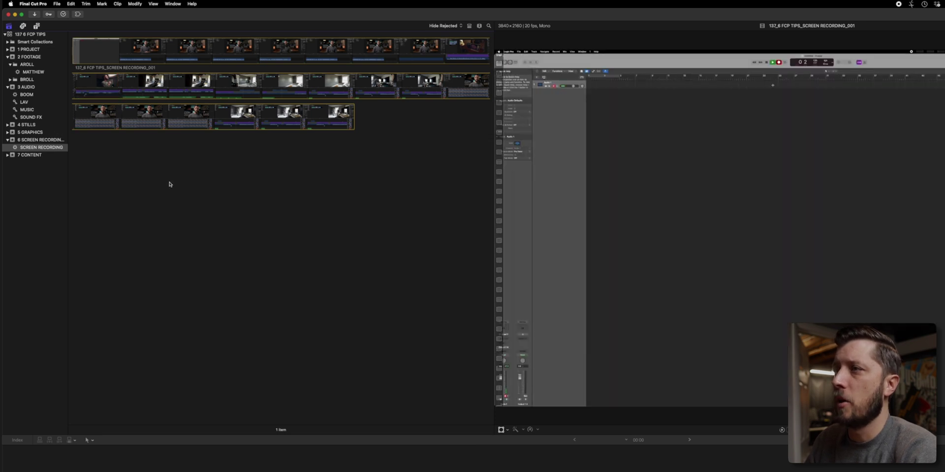
Rename the Untitled Project in 1 PROJECT to '137 6 FCP TIPS ROUGH EDIT v1'
left_click(38, 51)
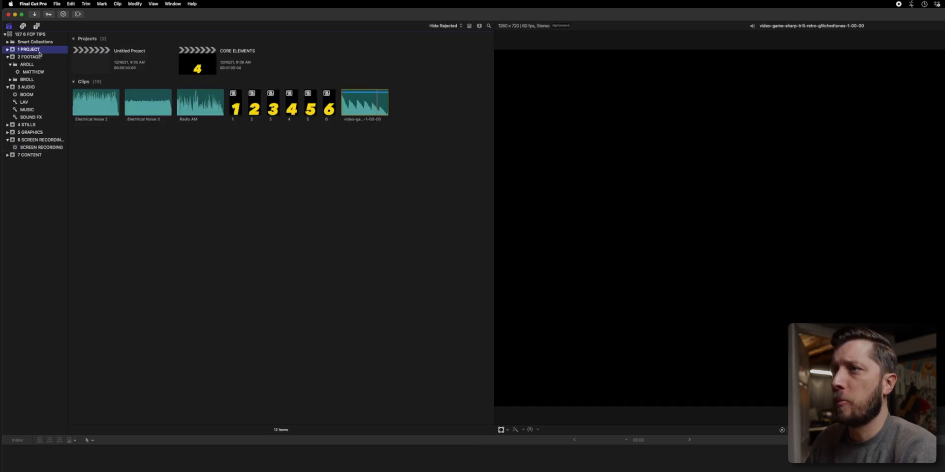
left_click(89, 69)
left_click(122, 52)
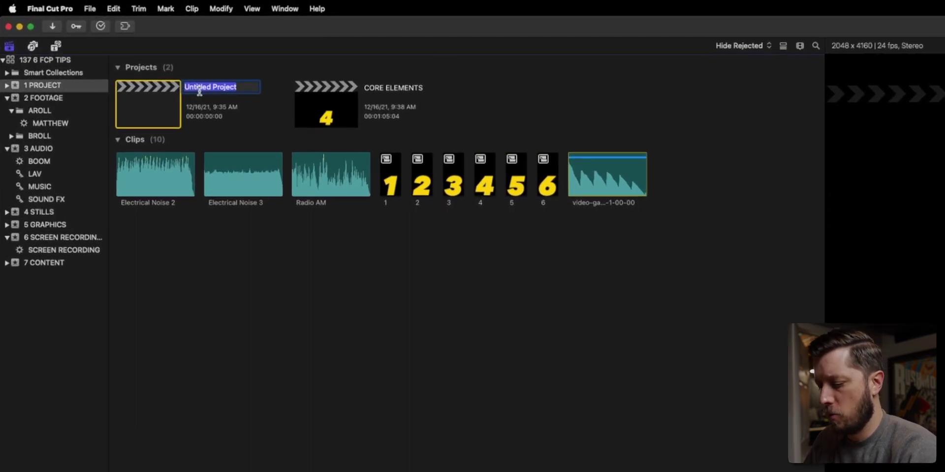
type("137")
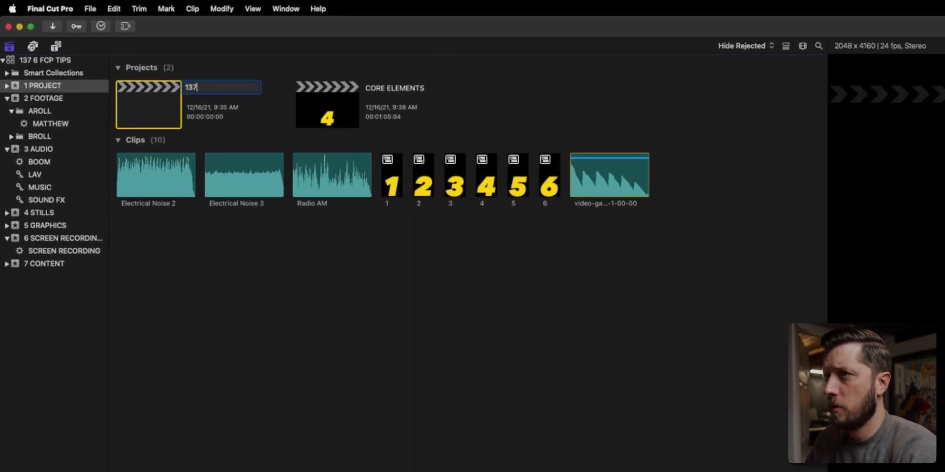
type(" 6 FCP TIP")
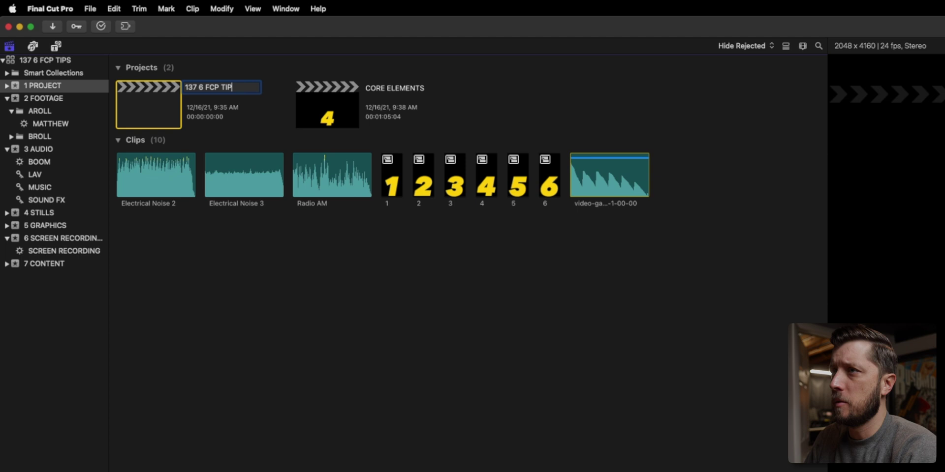
type("S ROUGH CUT")
key("BackSpace")
key("BackSpace")
key("BackSpace")
key("BackSpace")
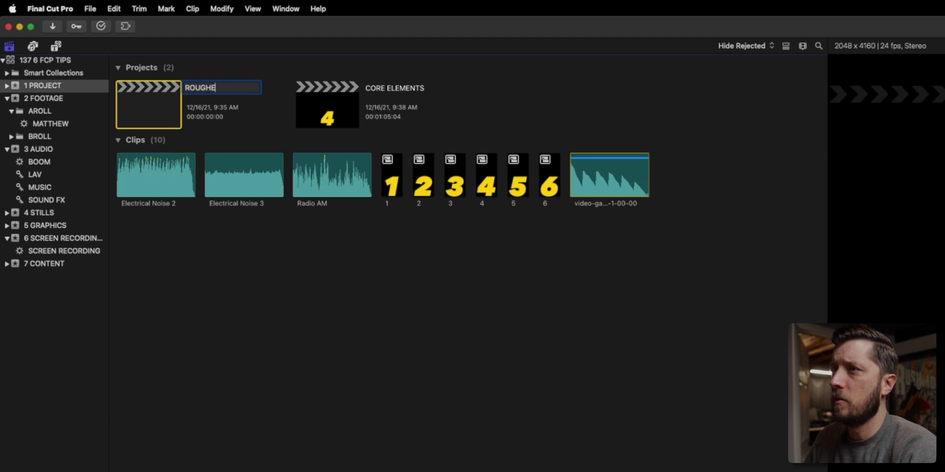
type("EDIT v1")
key("Return")
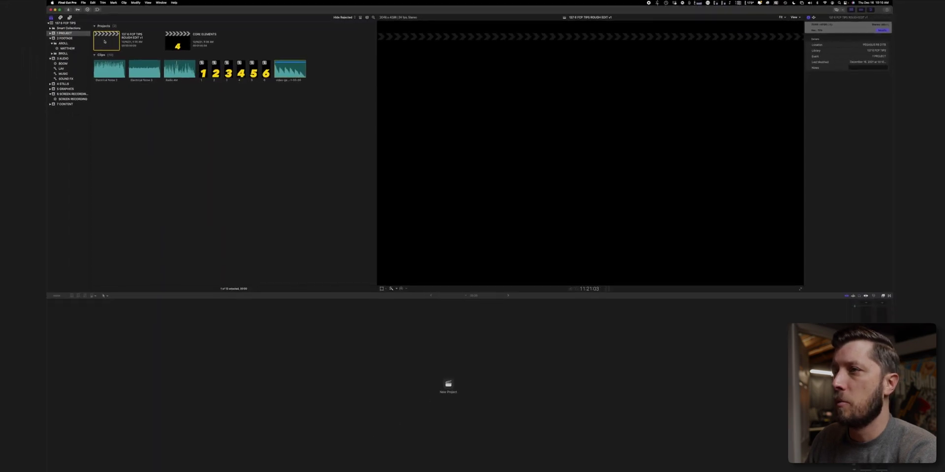
Look over the CORE ELEMENTS project, then reopen the empty ROUGH EDIT v1 project in the timeline
double_click(104, 41)
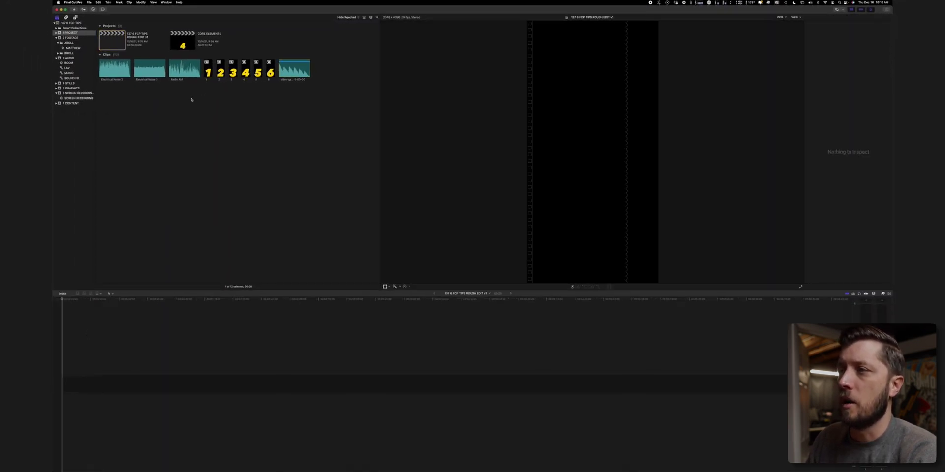
left_click(183, 48)
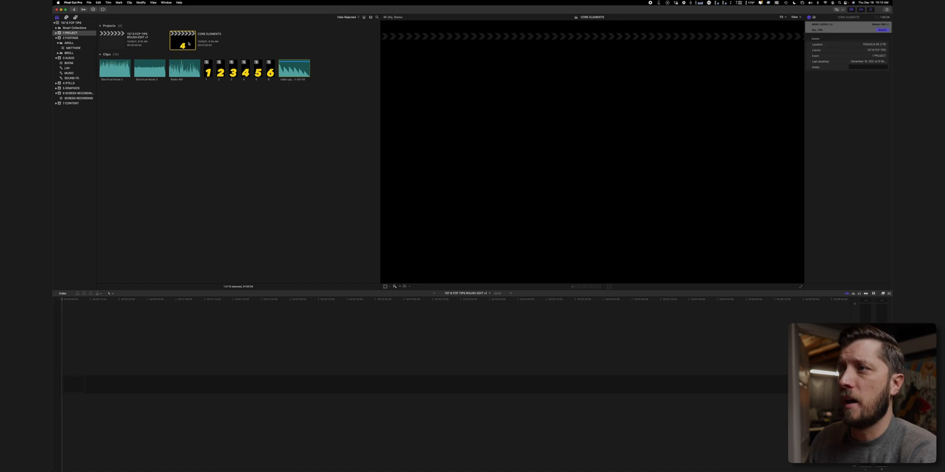
double_click(188, 43)
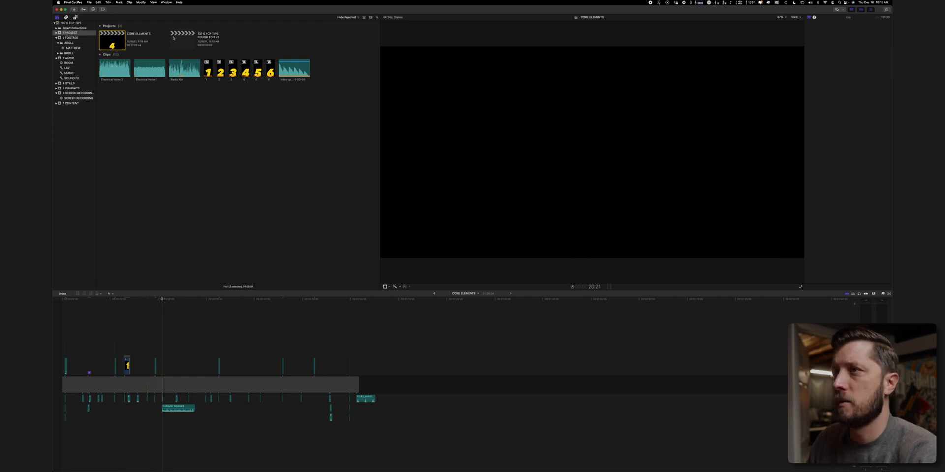
left_click(167, 345)
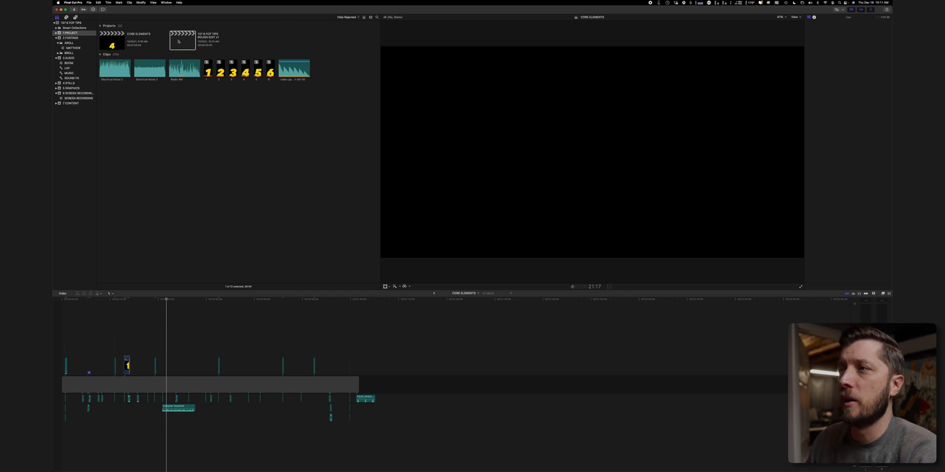
double_click(182, 42)
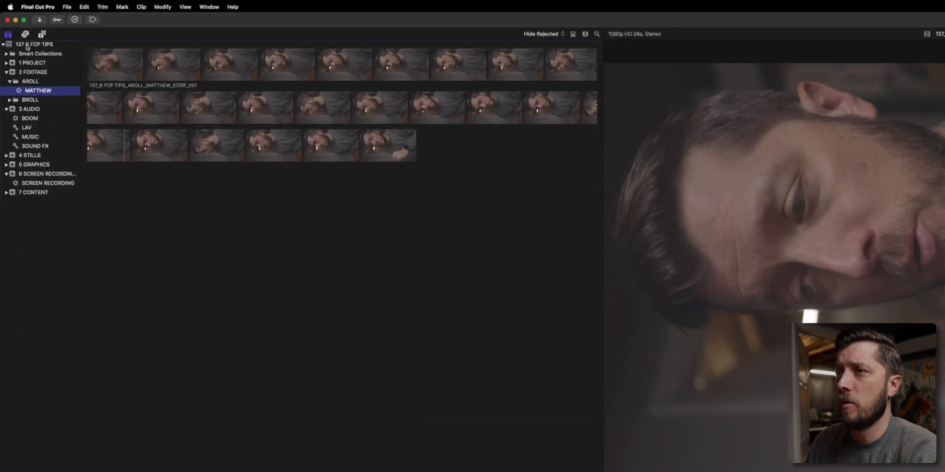
Select the A-roll camera clip plus the boom audio clips and choose Synchronize Clips
left_click(74, 23)
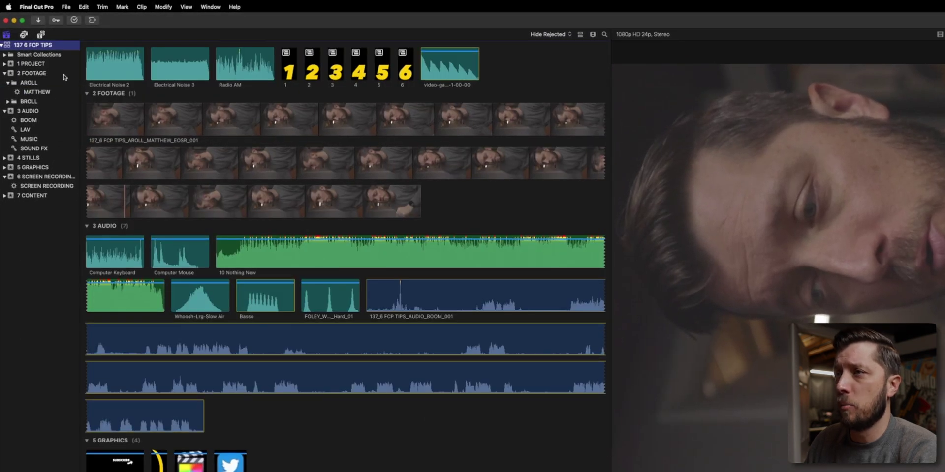
left_click(170, 124)
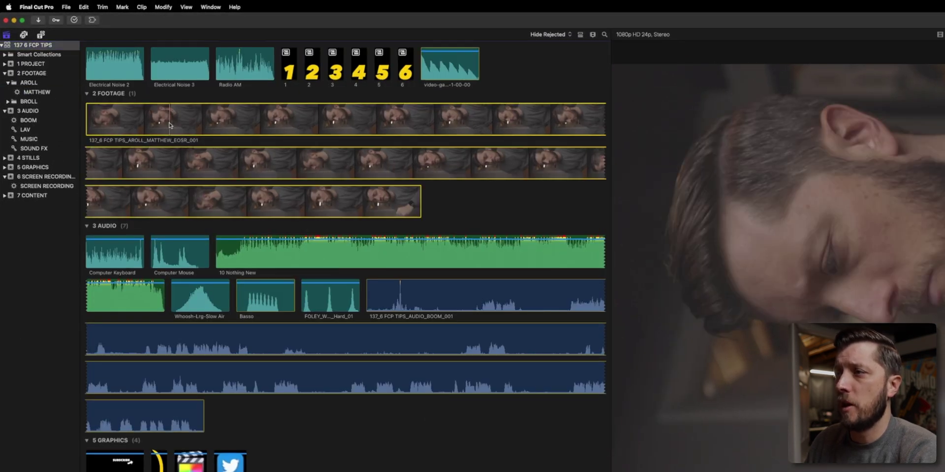
left_click(439, 304)
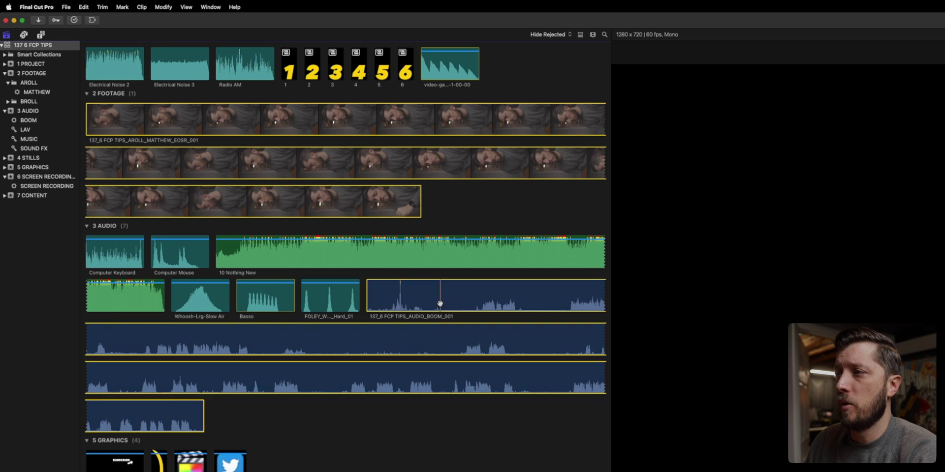
right_click(439, 303)
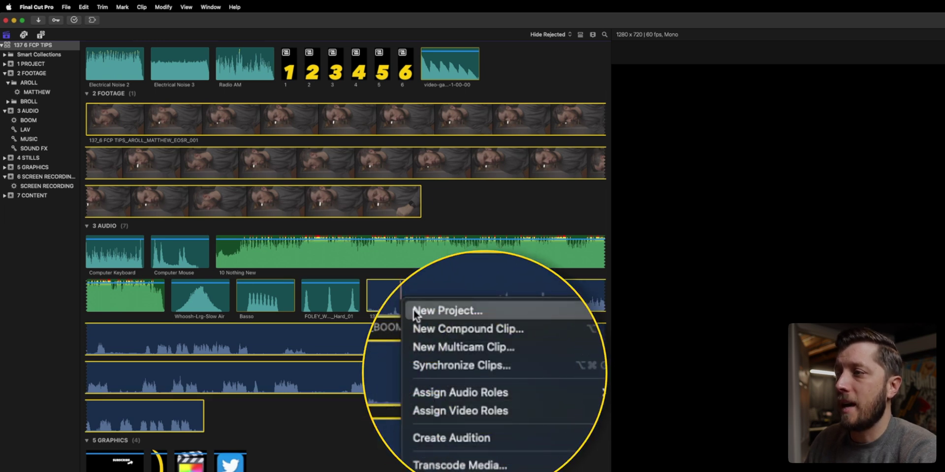
left_click(432, 364)
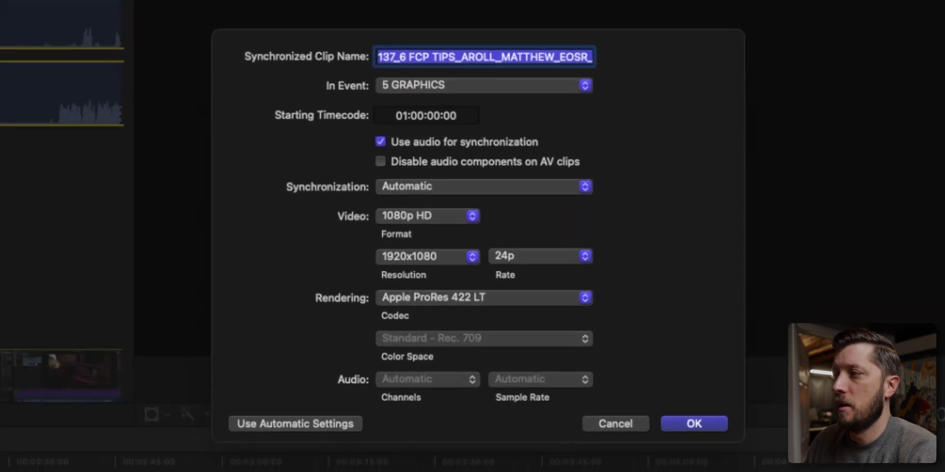
Name the synchronized clip MATTHEW SYNC and place it in the 2 FOOTAGE event
type("MATTHEW SYNC")
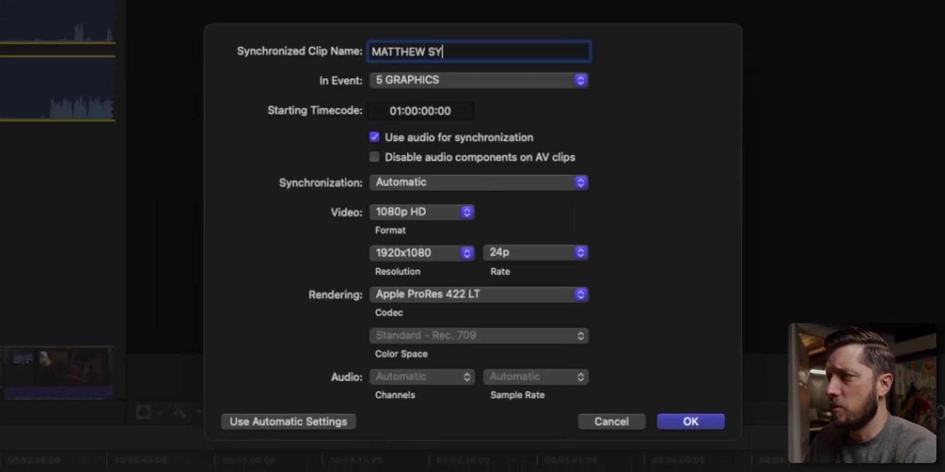
left_click(477, 81)
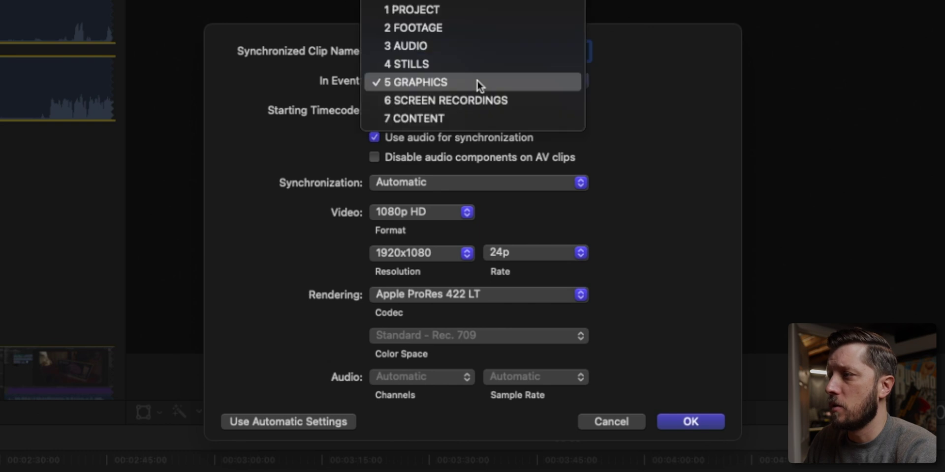
left_click(465, 30)
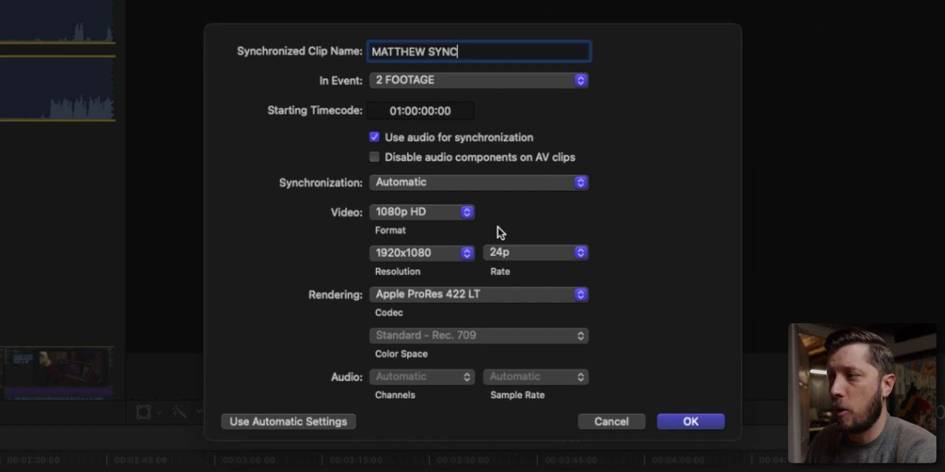
Set a custom 2048×4096 video format at 24p and create the synchronized clip
left_click(456, 214)
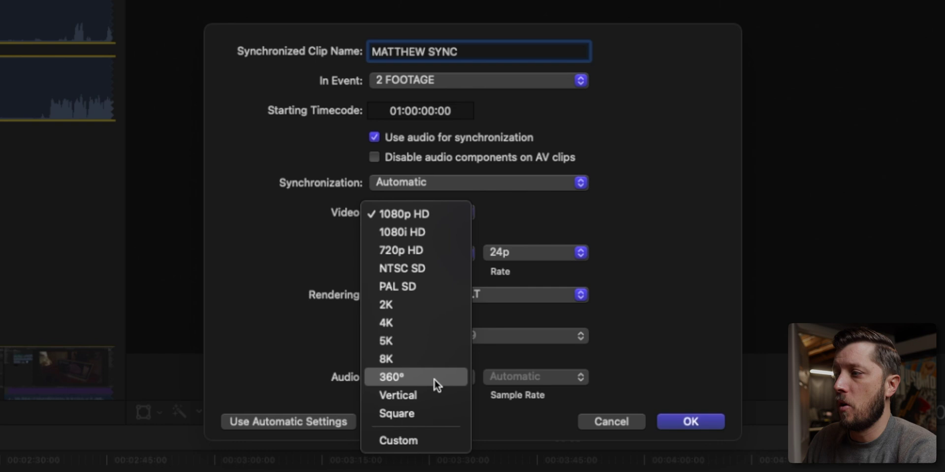
left_click(427, 440)
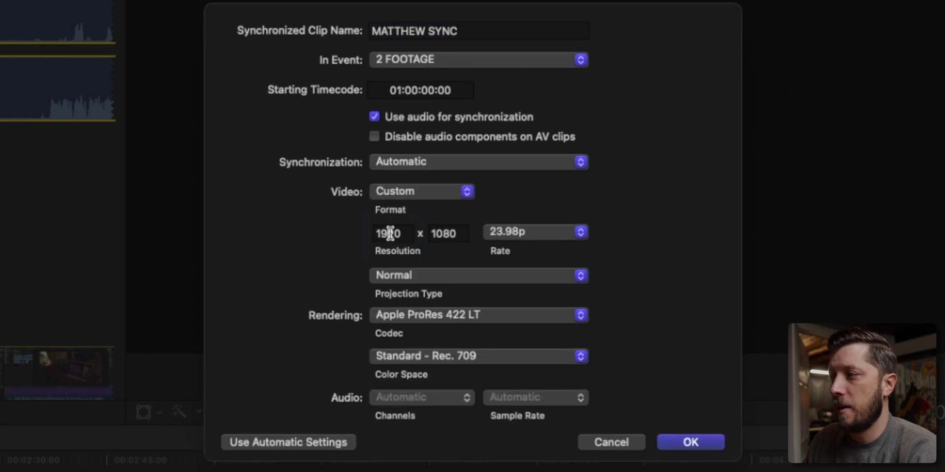
double_click(393, 235)
type("2048")
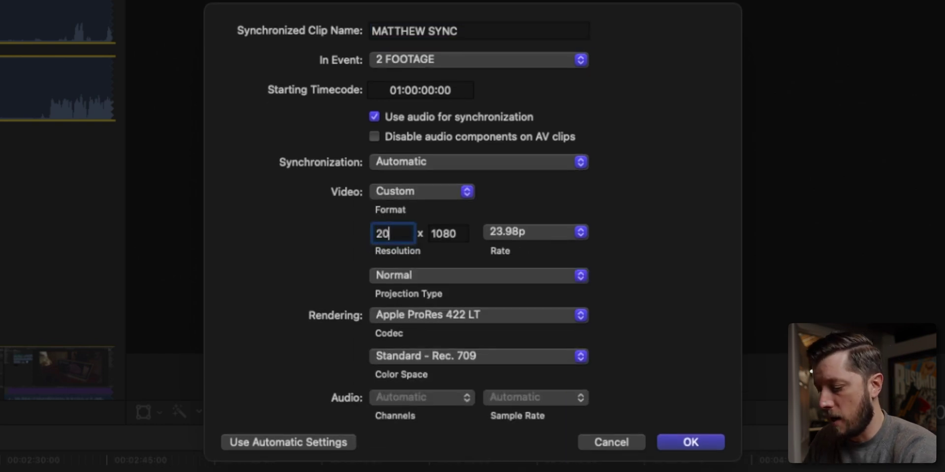
key("Tab")
type("4096")
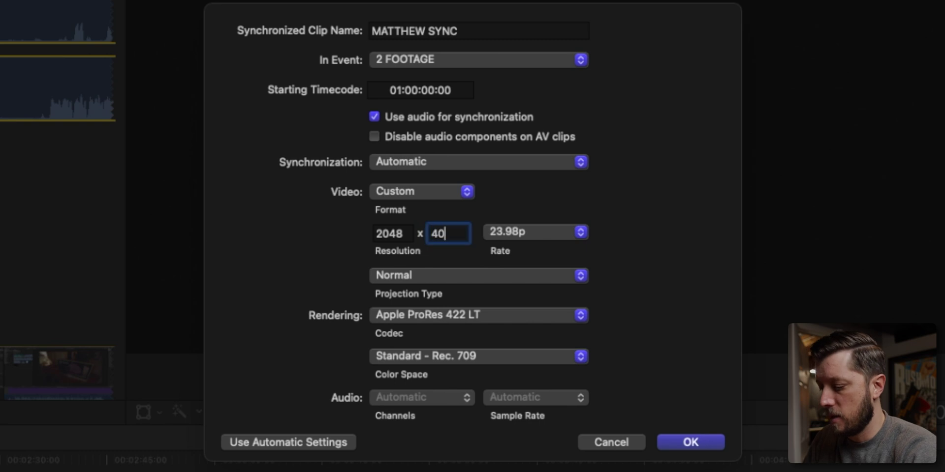
left_click(520, 235)
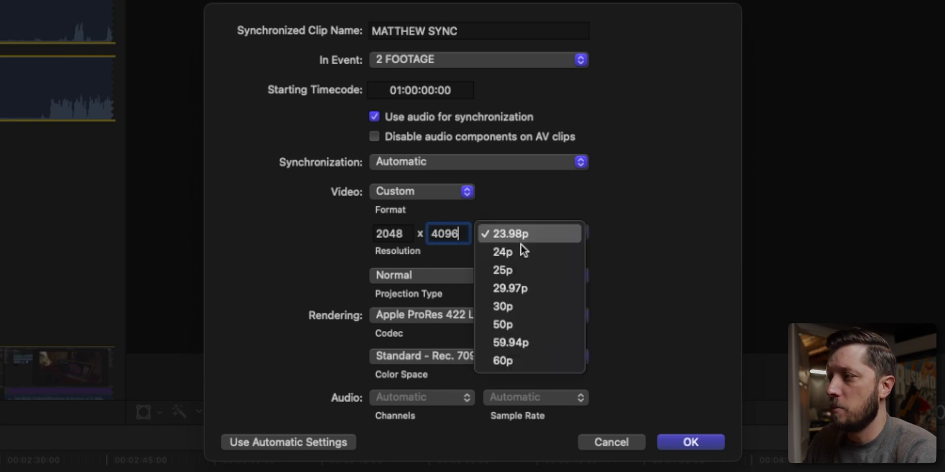
left_click(520, 251)
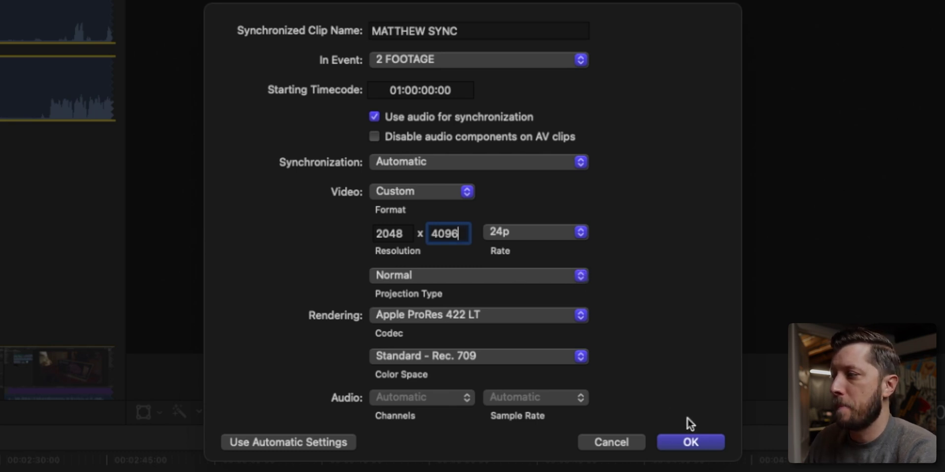
left_click(697, 446)
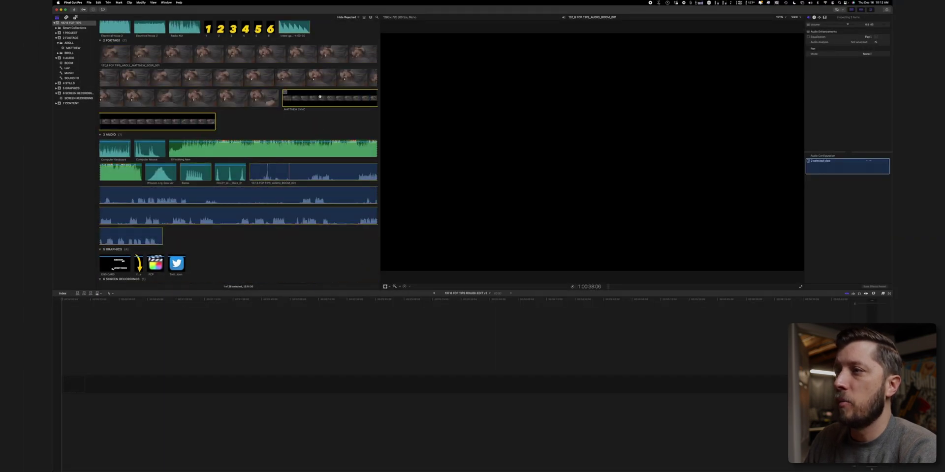
Open the MATTHEW SYNC clip and select its Matthew video
left_click(320, 97)
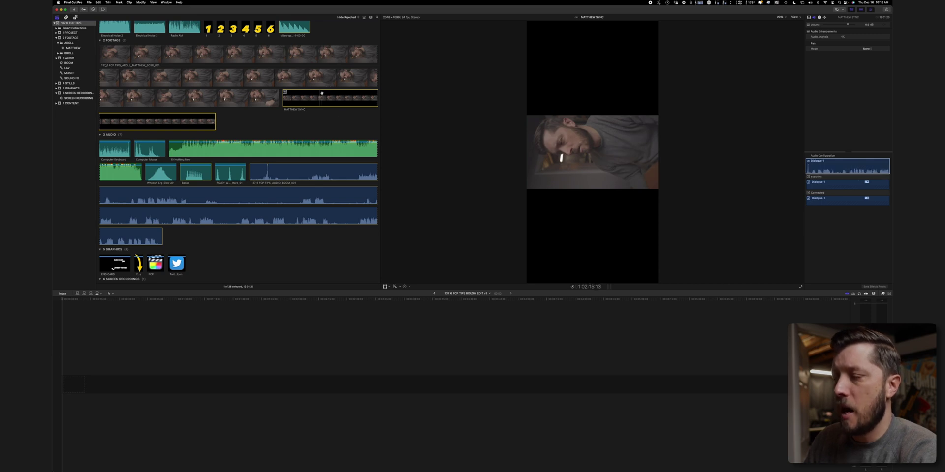
double_click(314, 98)
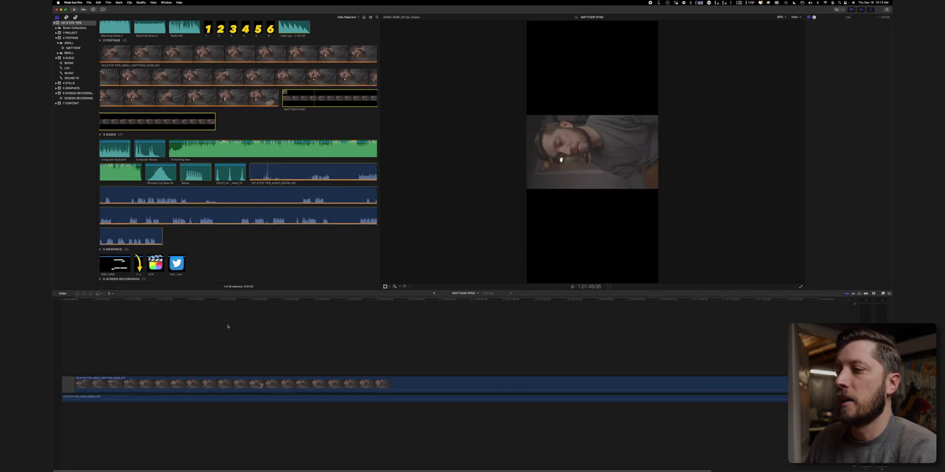
left_click(274, 378)
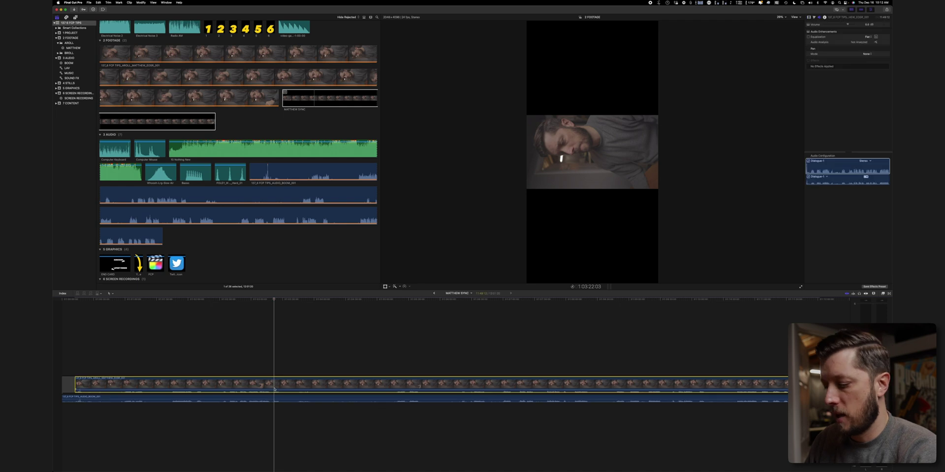
Rotate the Matthew video to -90°, scale it to 190% and nudge Position X to -48 px
key("shift+t")
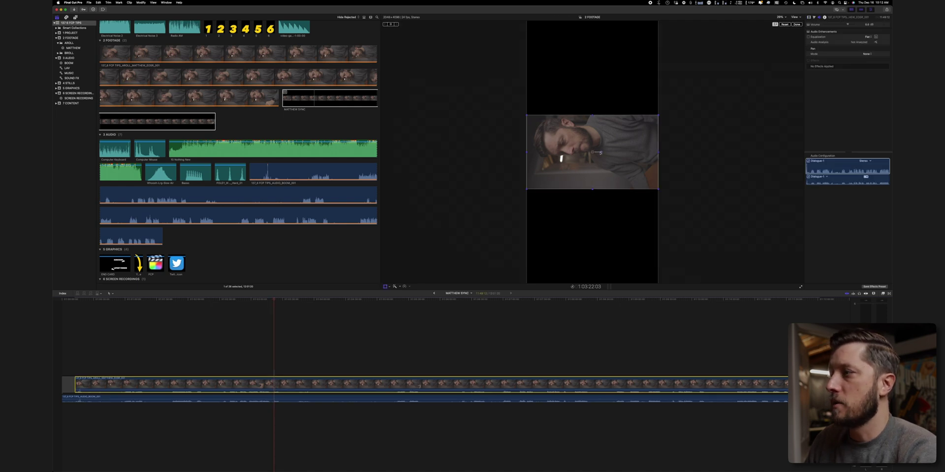
left_click_drag(600, 153, 592, 162)
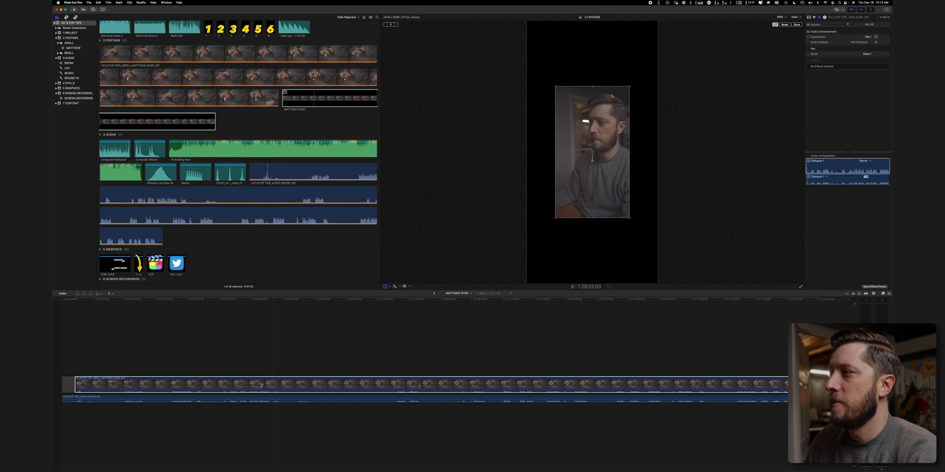
left_click(782, 20)
left_click(786, 35)
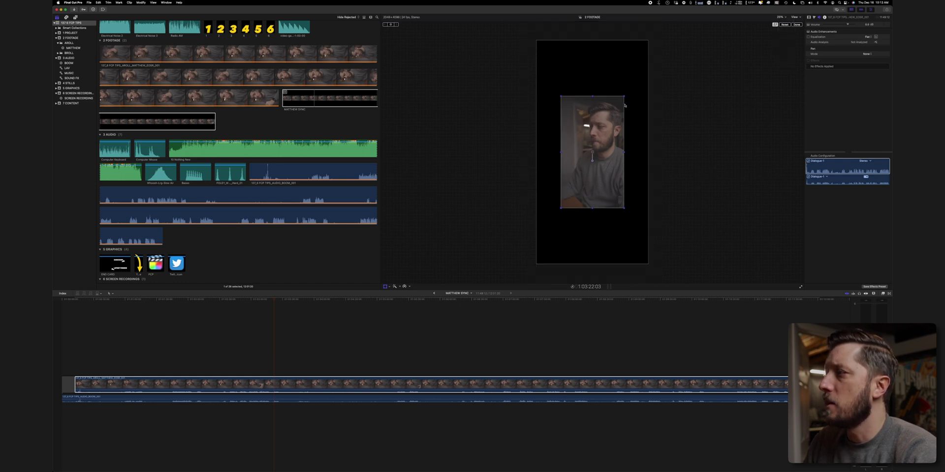
left_click_drag(623, 97, 644, 38)
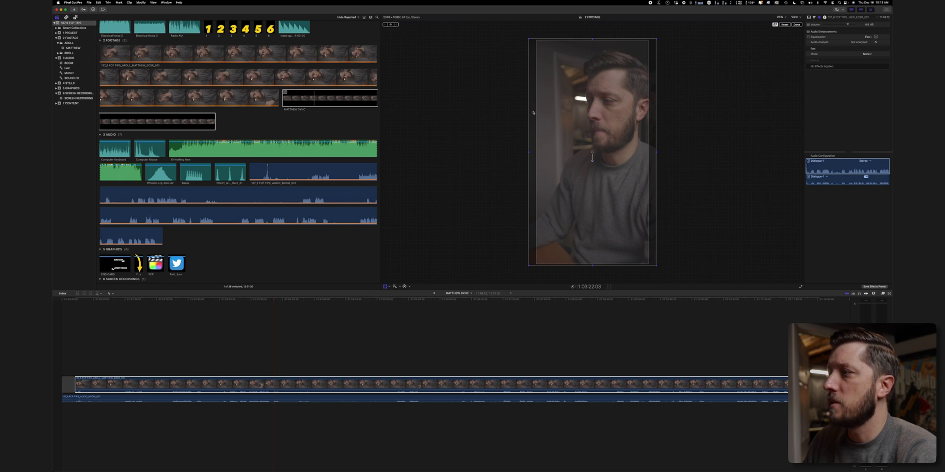
left_click_drag(593, 154, 589, 155)
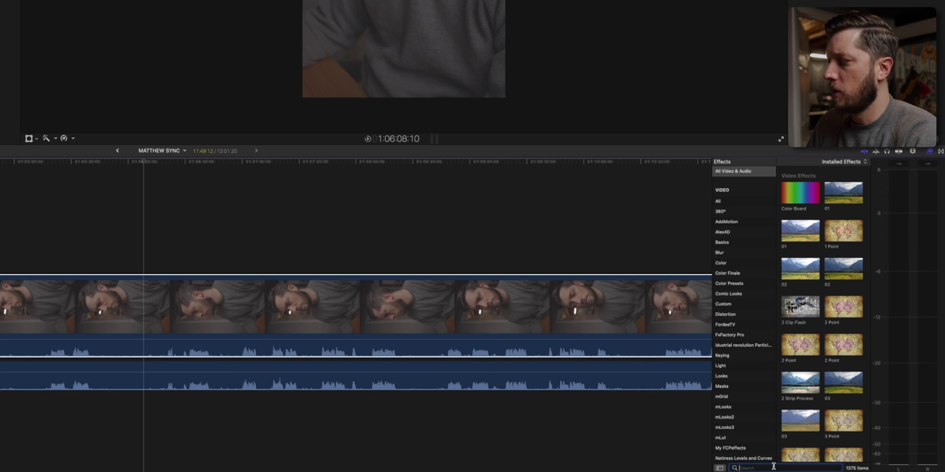
Apply the SHORTS 2 EOSR effect, found by searching 'eosr', to the Matthew video clip
type("eosr")
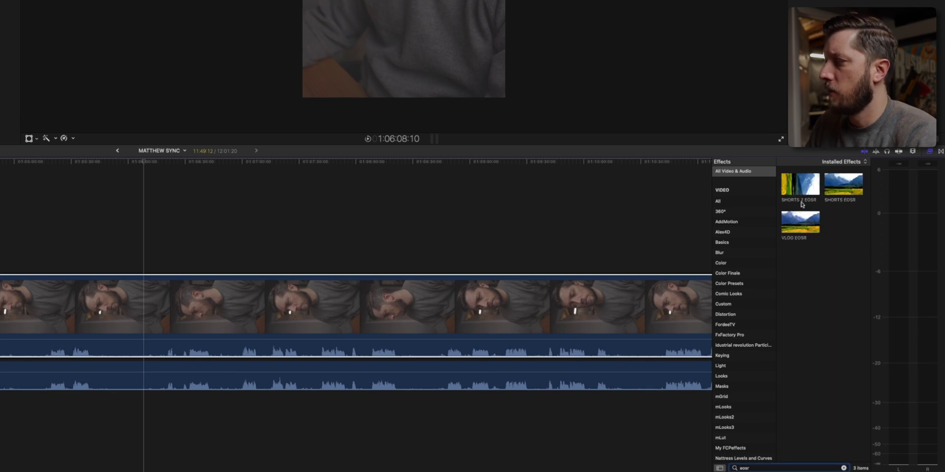
left_click_drag(800, 185, 231, 301)
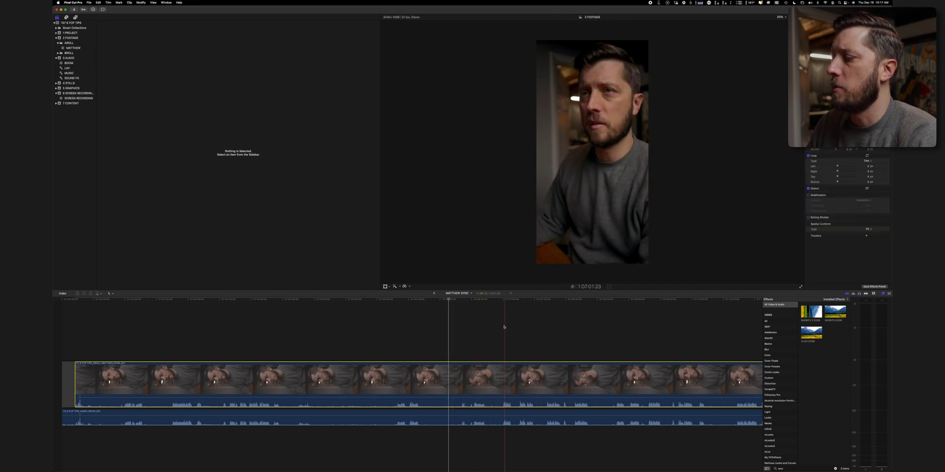
left_click(218, 342)
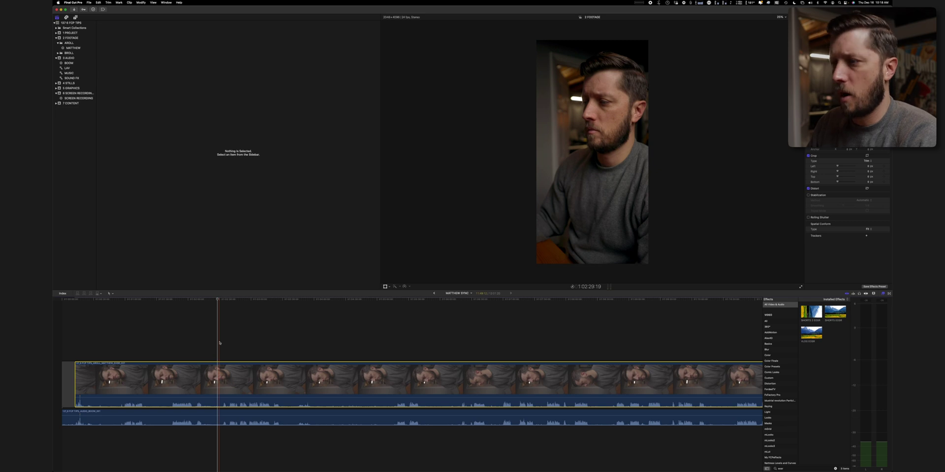
key("v")
left_click(225, 339)
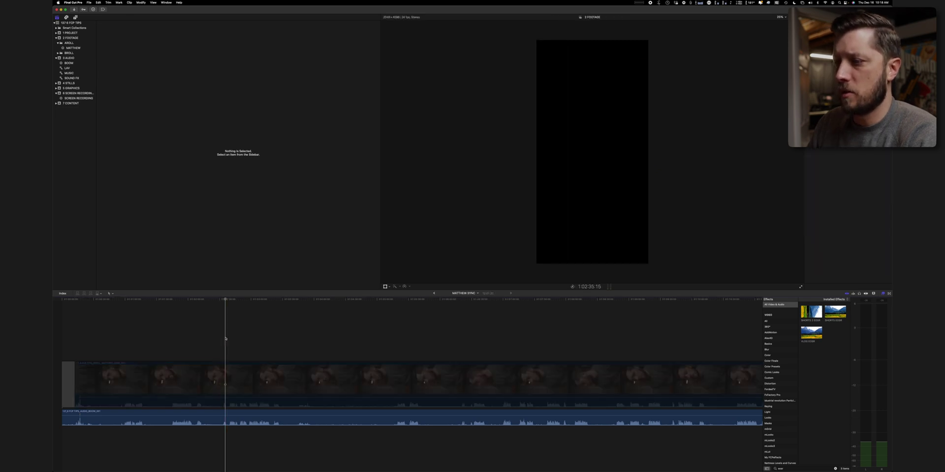
left_click(231, 338)
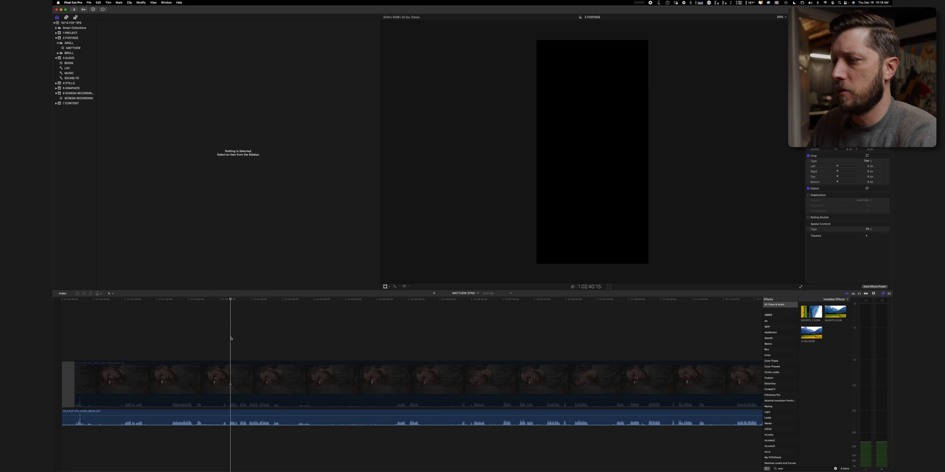
key("space")
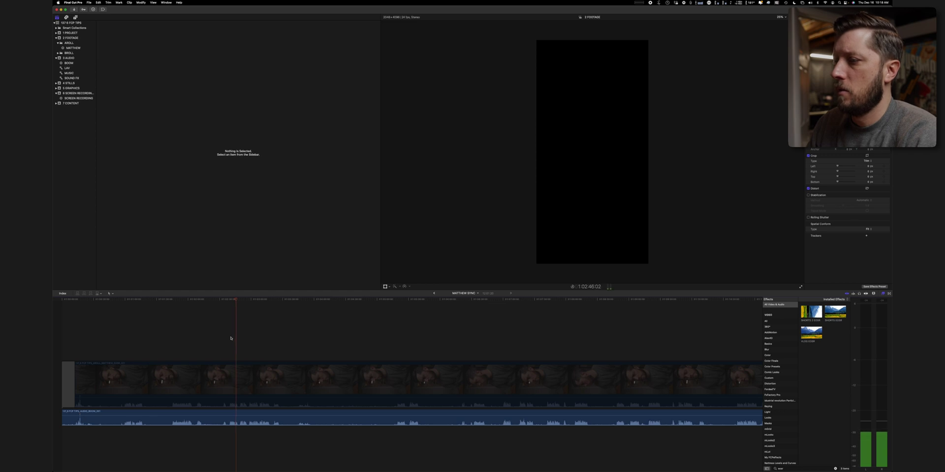
key("space")
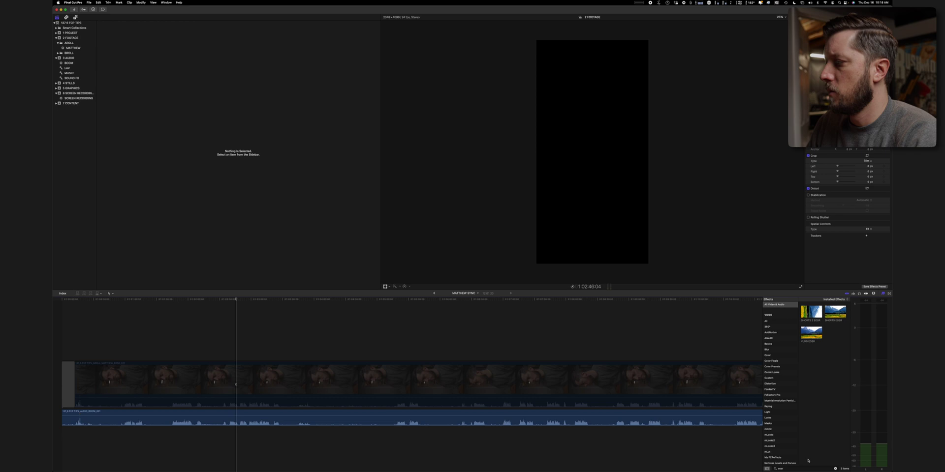
left_click(794, 468)
Apply the Dialogue Audio effect, found by searching 'dialogue', to the boom audio clip
type("dialogue")
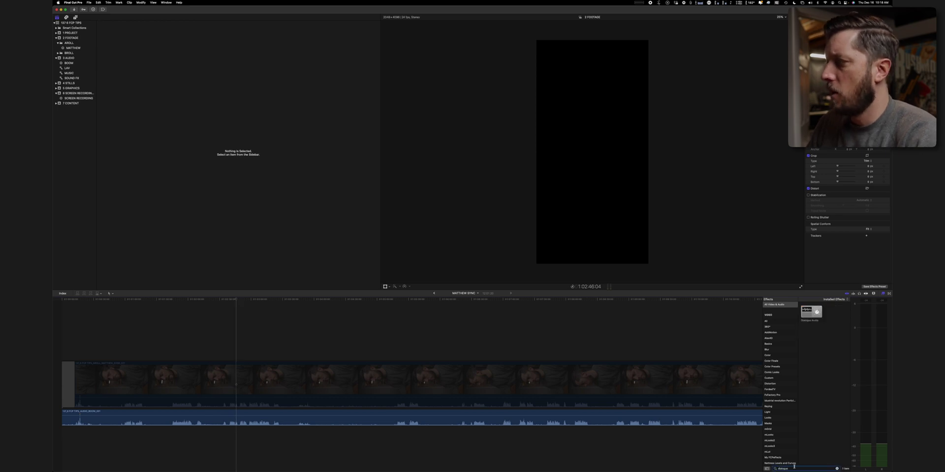
left_click_drag(798, 308, 315, 419)
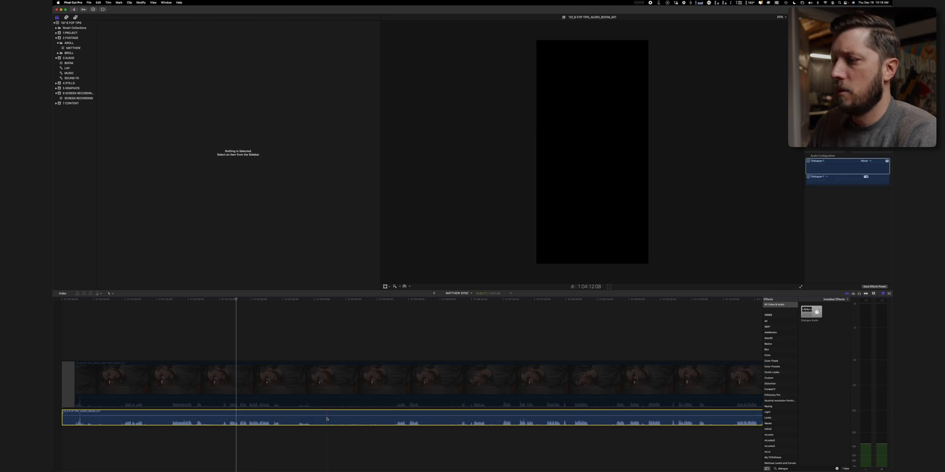
left_click(229, 317)
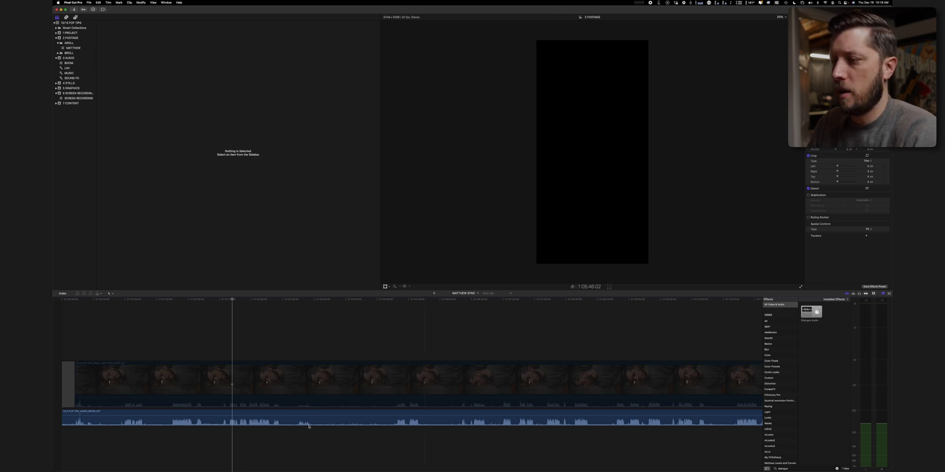
Raise the boom audio clip's volume and replay the section to check it
left_click_drag(253, 413, 258, 375)
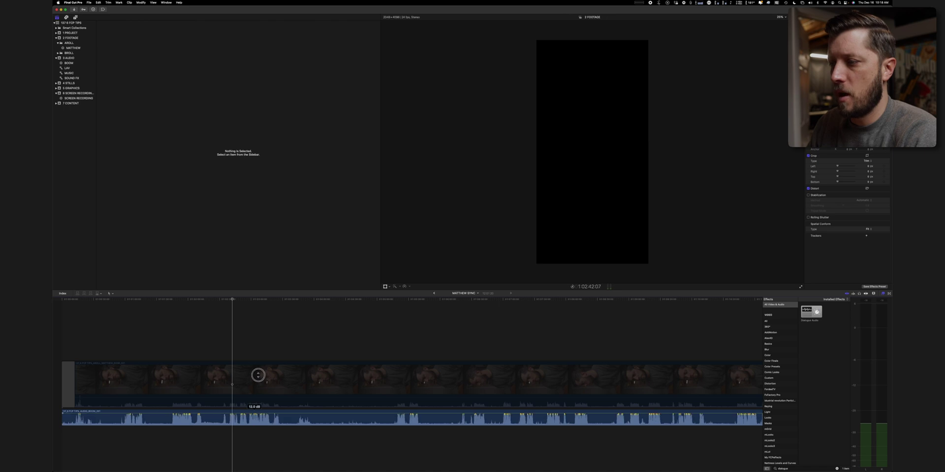
left_click(222, 342)
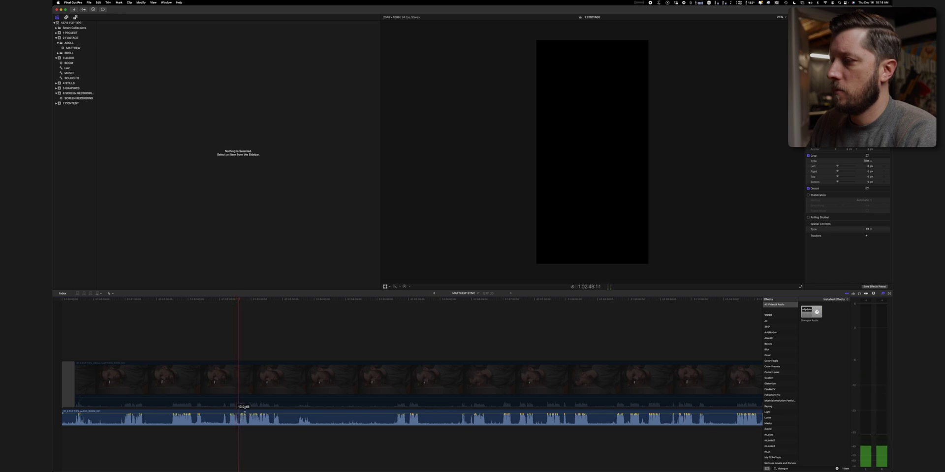
left_click(255, 341)
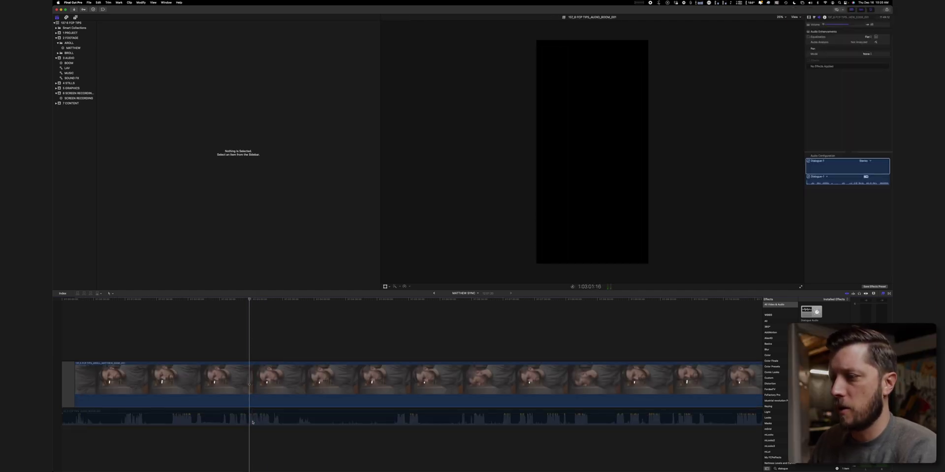
left_click(253, 422)
left_click(244, 347)
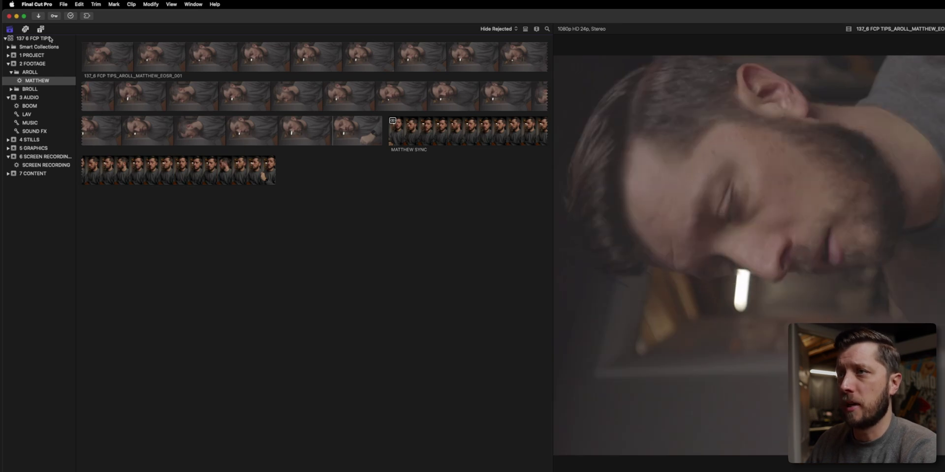
Select MATTHEW SYNC and the screen recording clip and start a new multicam clip
left_click(50, 38)
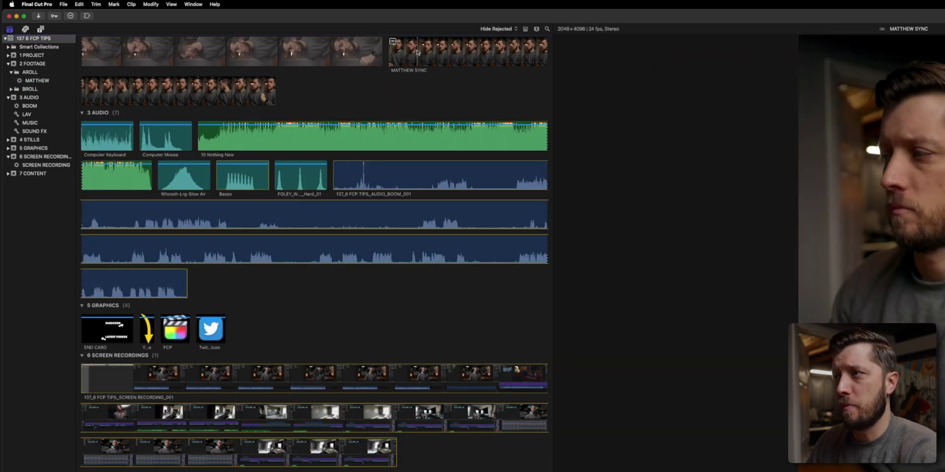
left_click(418, 51)
left_click(289, 364)
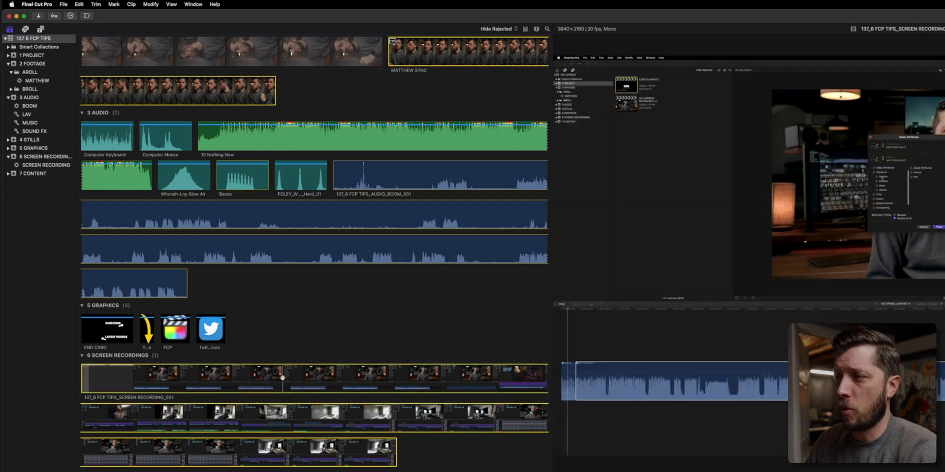
right_click(239, 406)
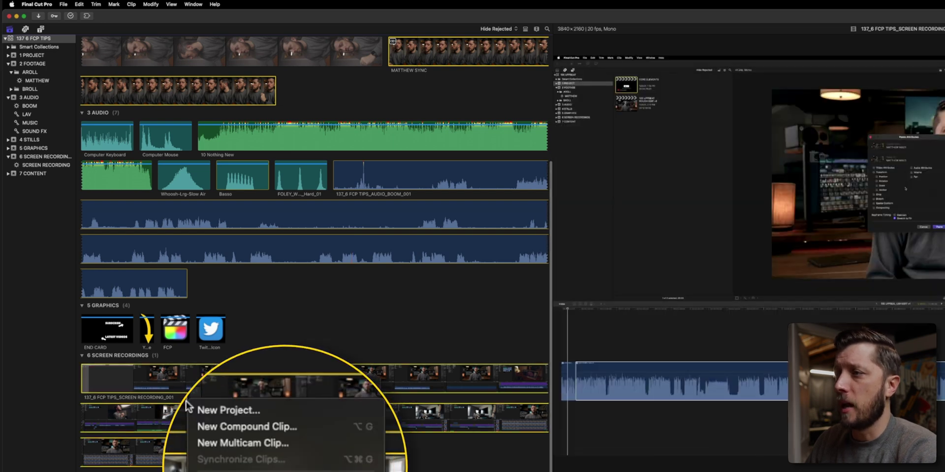
left_click(241, 443)
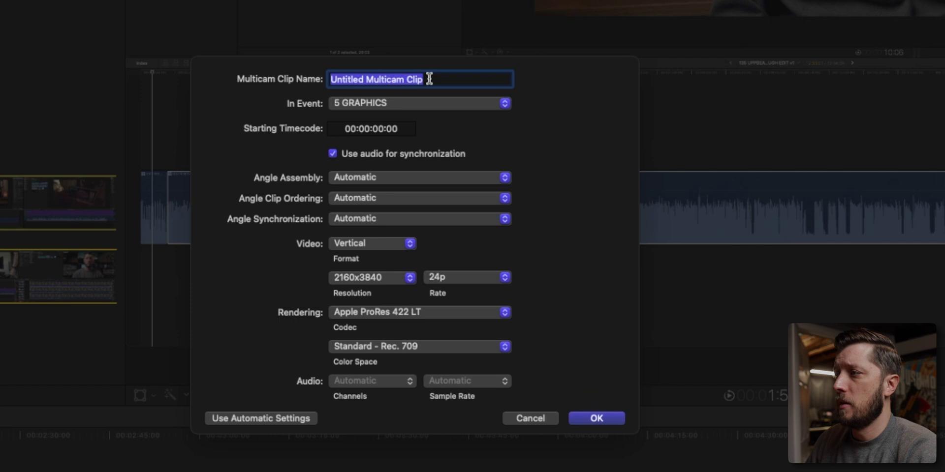
Create it as MATTHEW MULTI in 2 FOOTAGE with custom 2048×4096 video at 24p
type("MATTHEW MULTI")
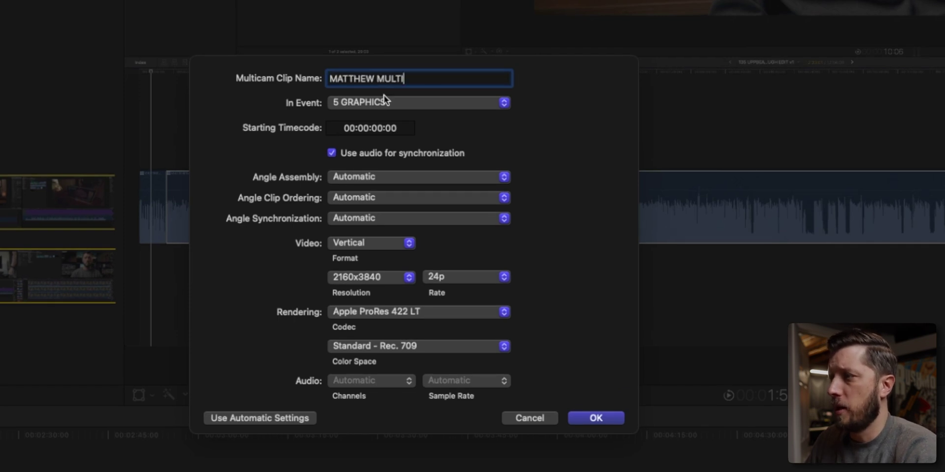
left_click(383, 97)
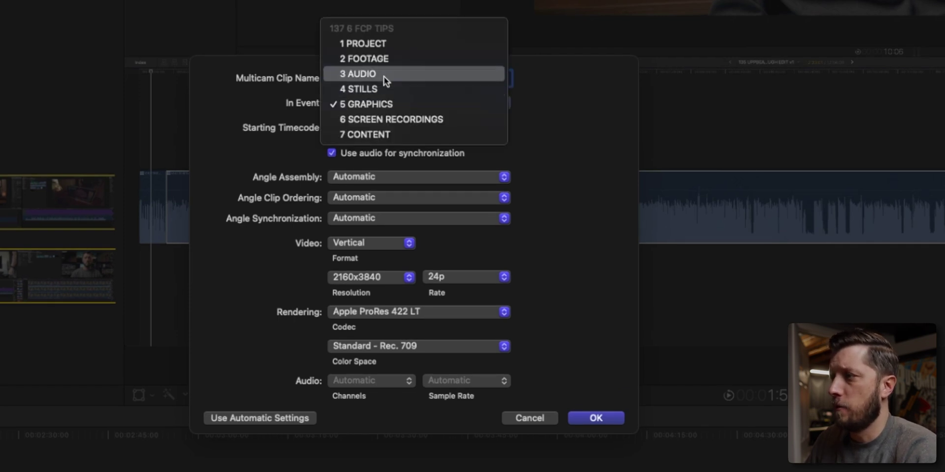
left_click(384, 61)
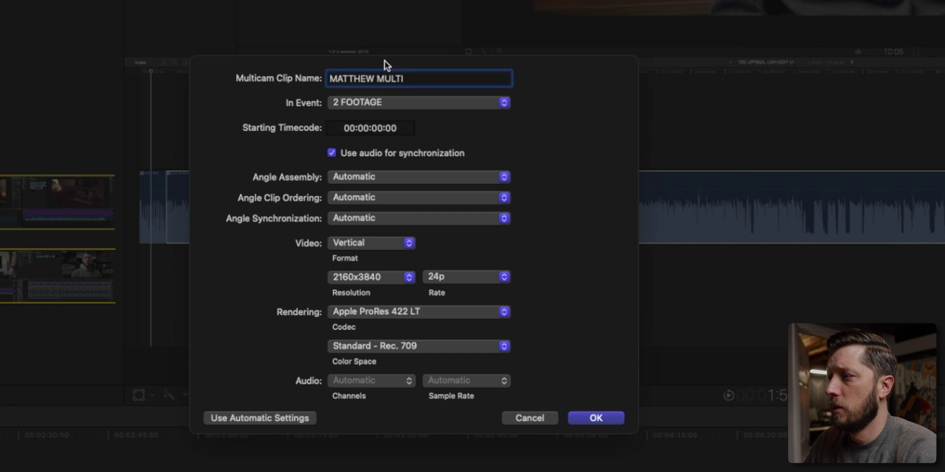
left_click(380, 243)
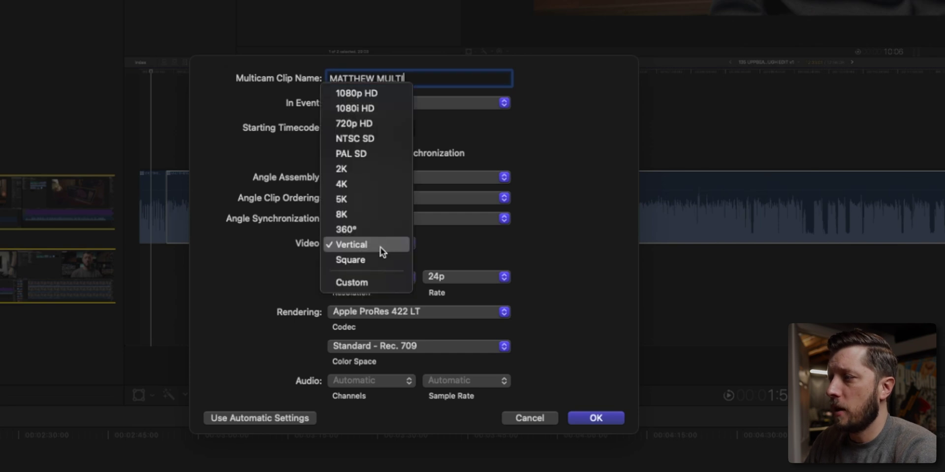
left_click(374, 282)
double_click(347, 261)
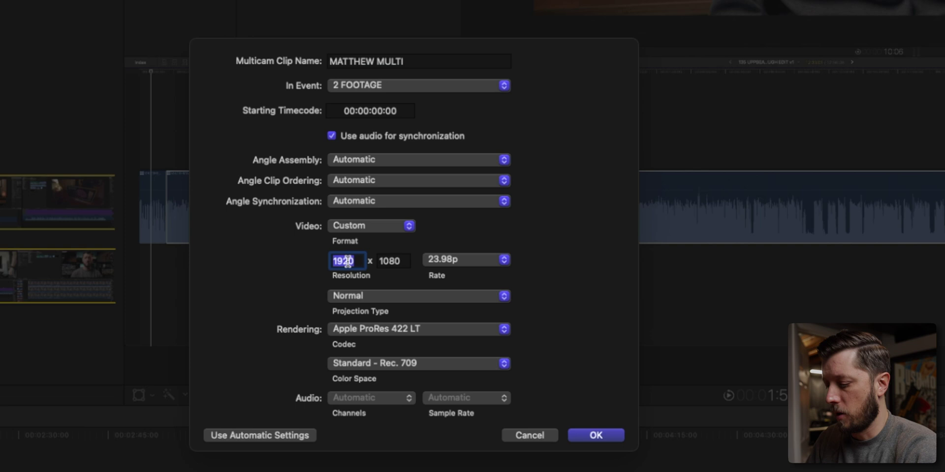
type("2048")
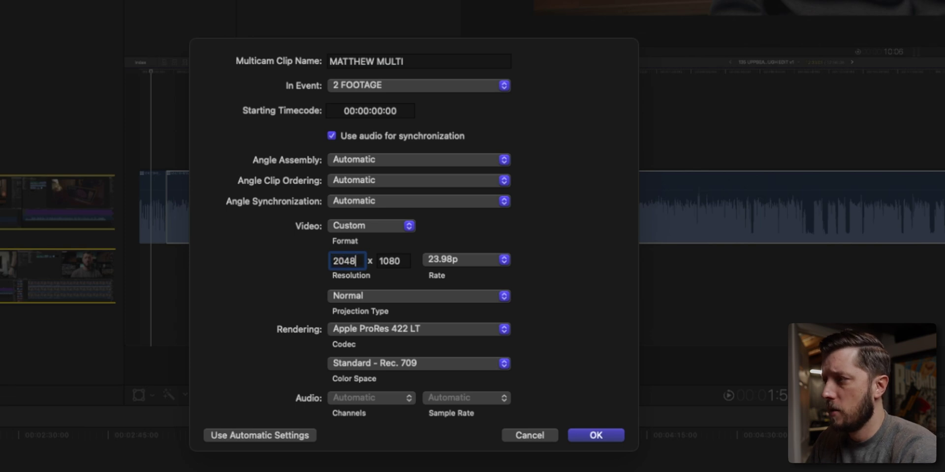
key("Tab")
type("4")
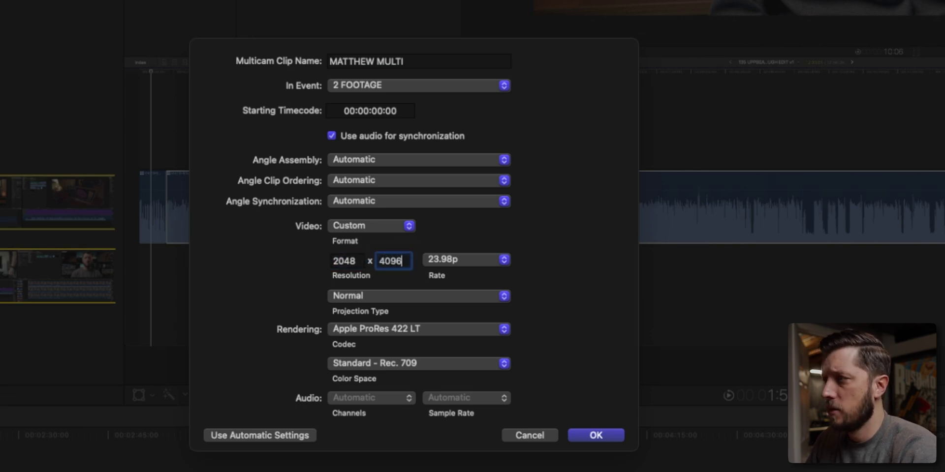
left_click(447, 265)
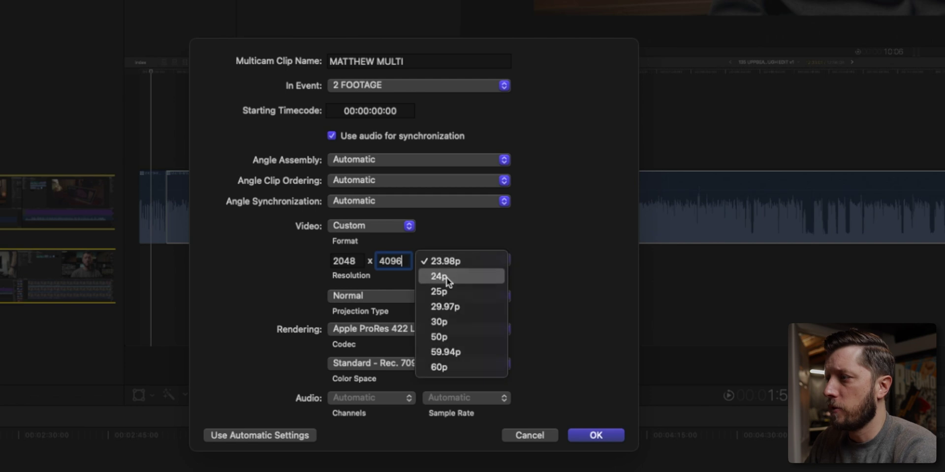
left_click(447, 278)
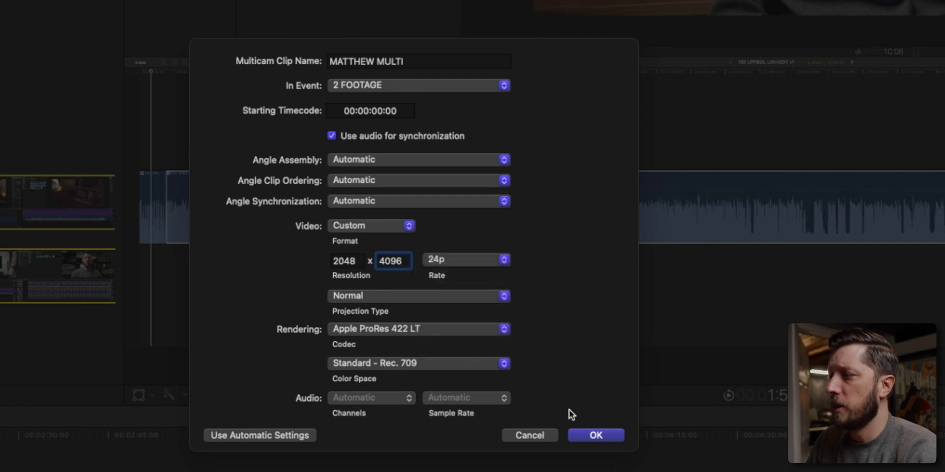
left_click(583, 433)
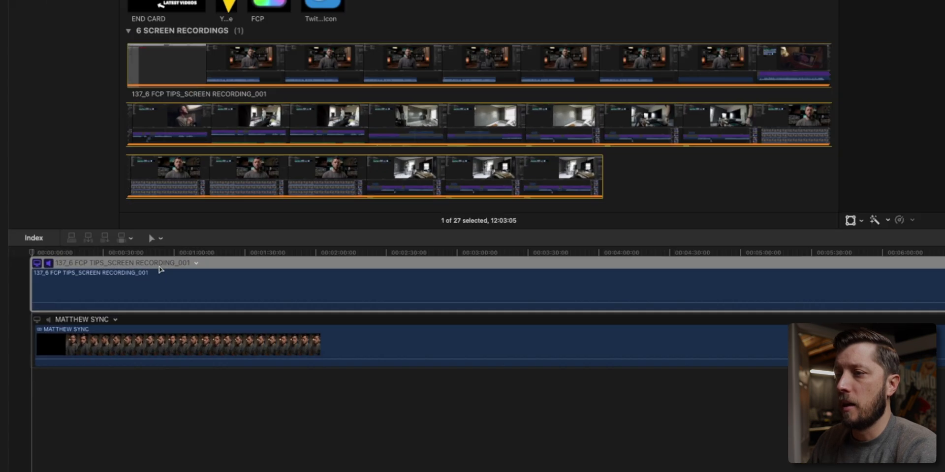
Rename the first angle to SCREEN RECORDING, leaving the MATTHEW SYNC angle name unchanged
left_click(159, 266)
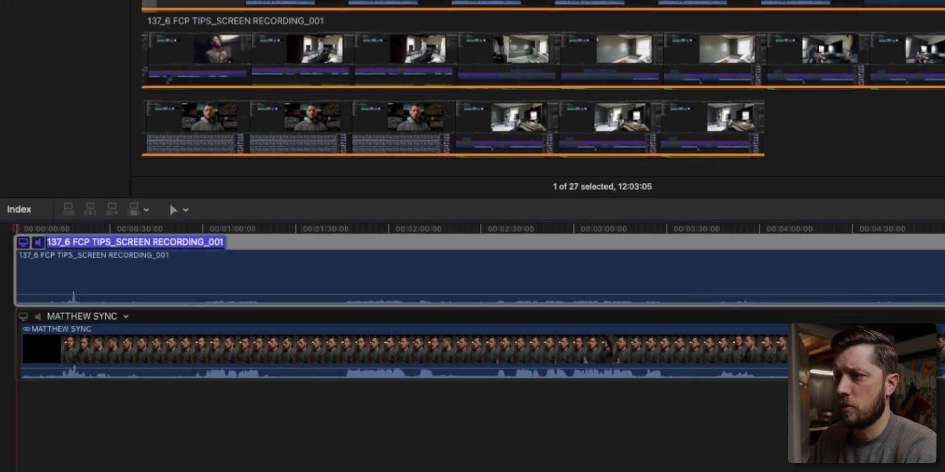
type("SCREEN RECORDING")
key("Return")
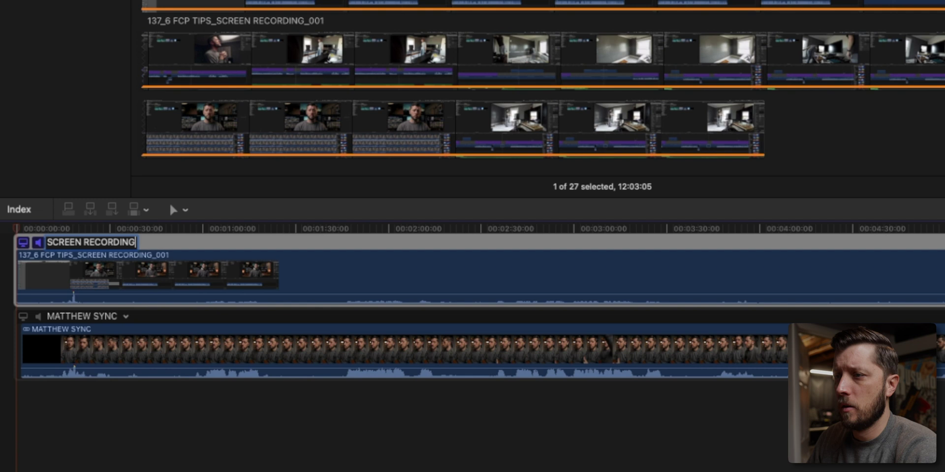
left_click(89, 315)
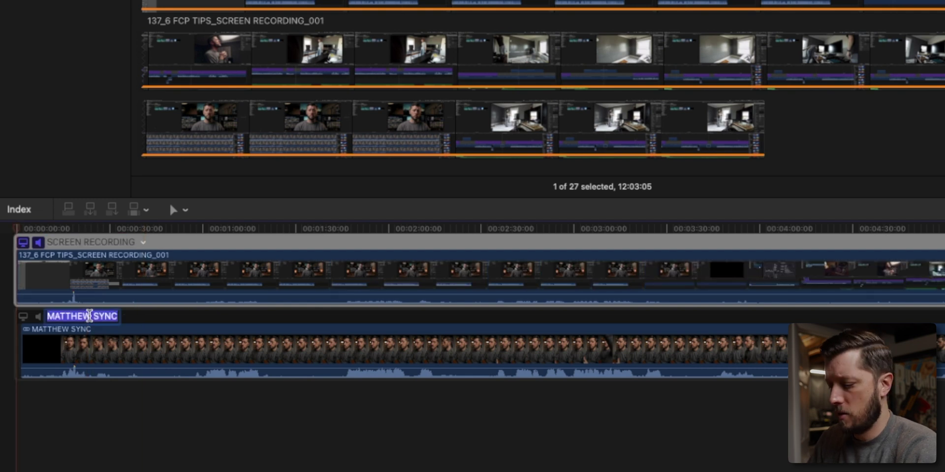
type("C")
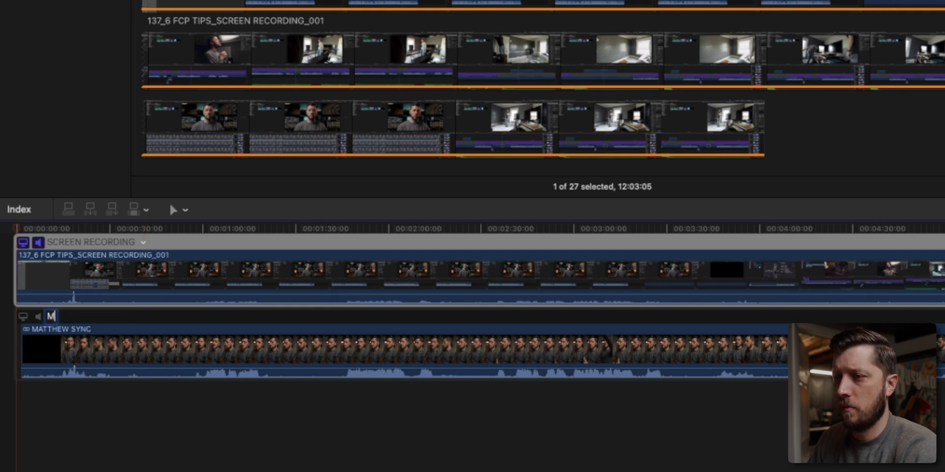
key("cmd+z")
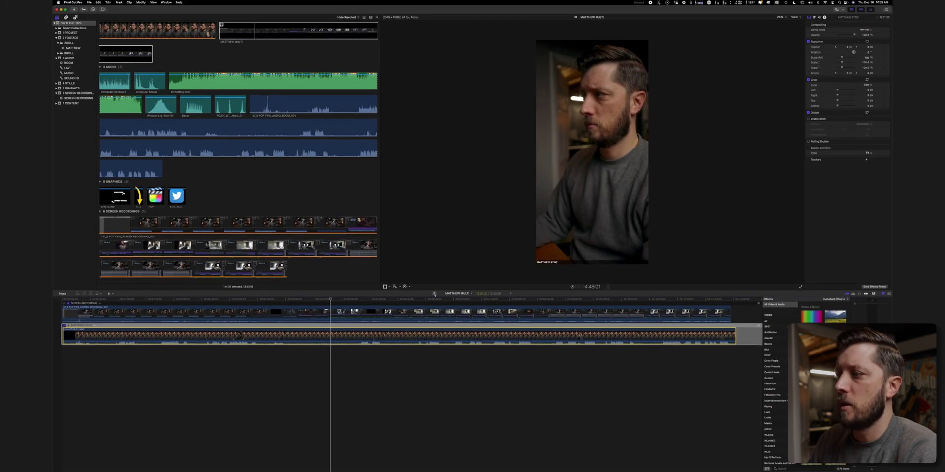
Append MATTHEW MULTI to the 137 6 FCP TIPS ROUGH EDIT v1 timeline and select its upper connected copy
left_click(434, 294)
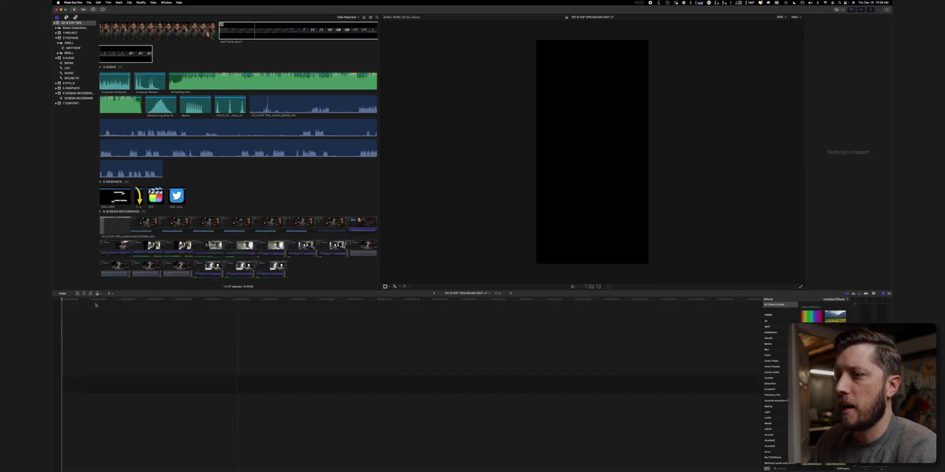
left_click(246, 36)
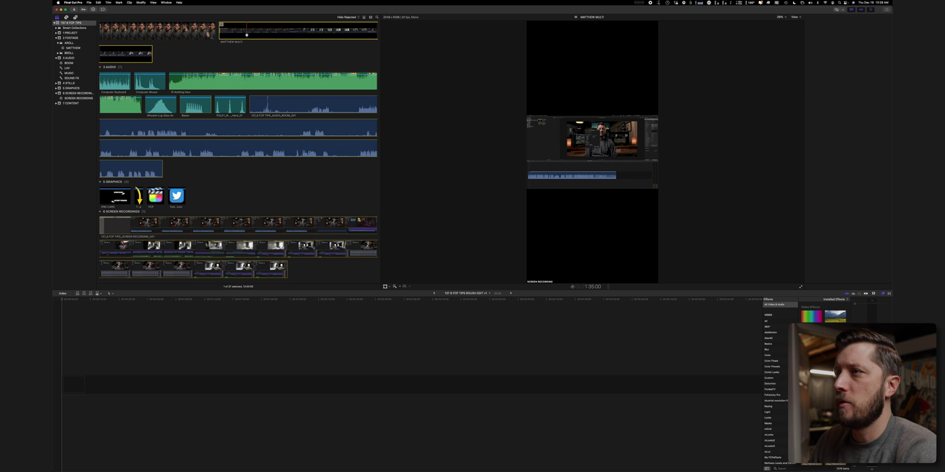
key("e")
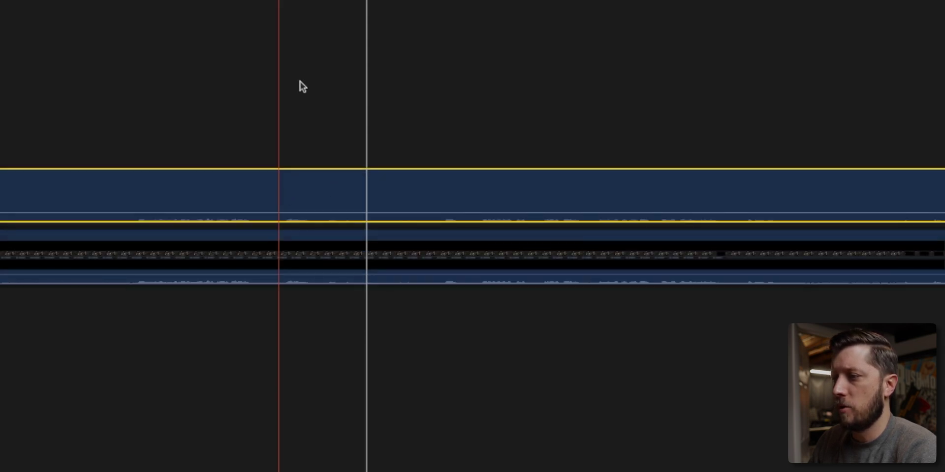
left_click(328, 143)
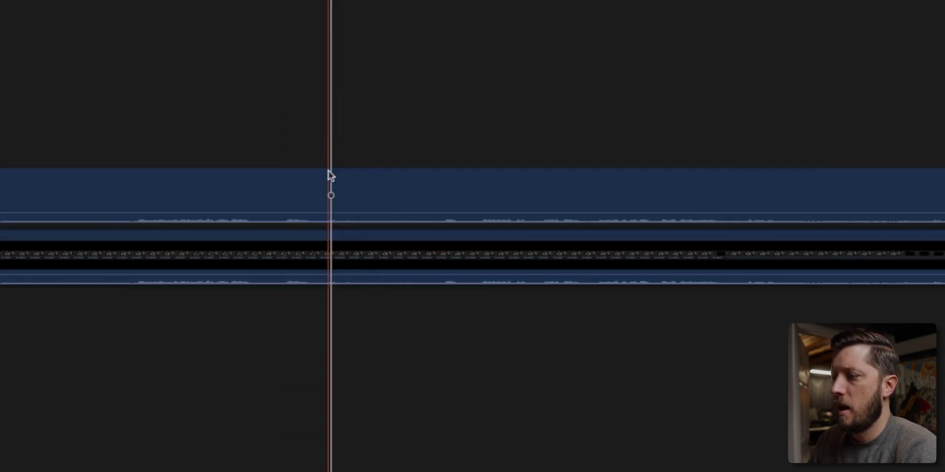
left_click(330, 199)
right_click(330, 201)
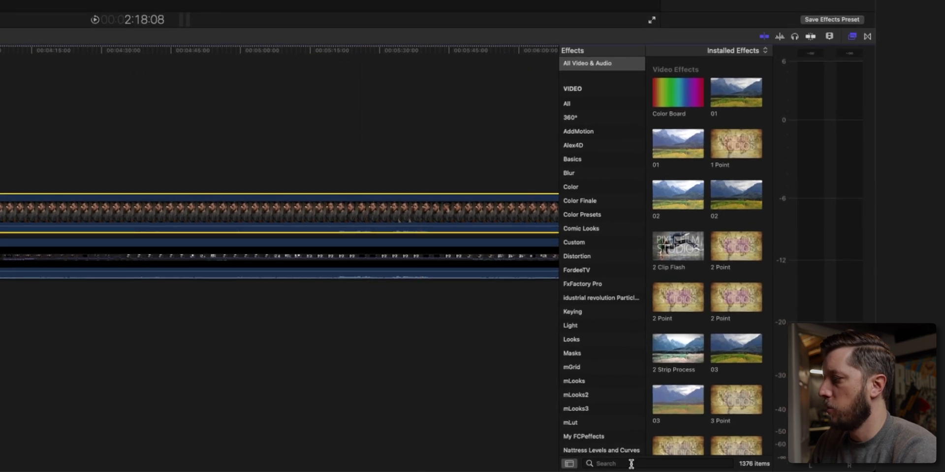
Search effects for 'short', then disable the upper Matthew overlay clip and select the lower clip
left_click(630, 464)
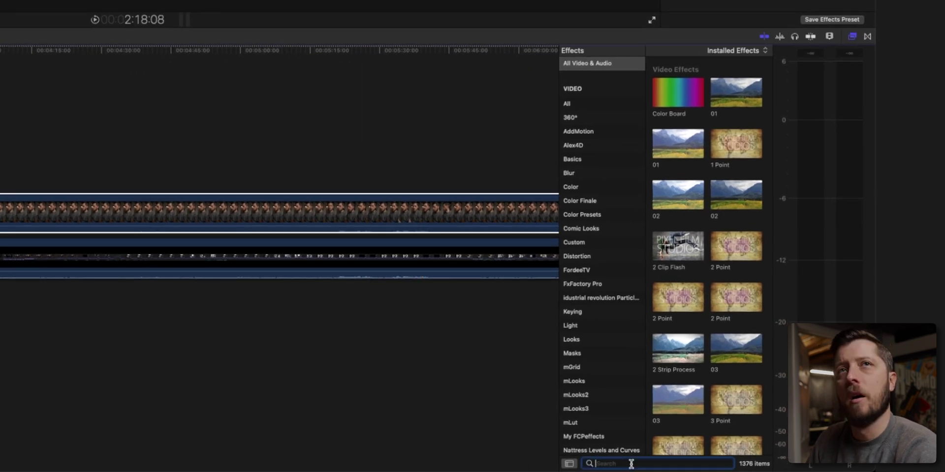
type("short")
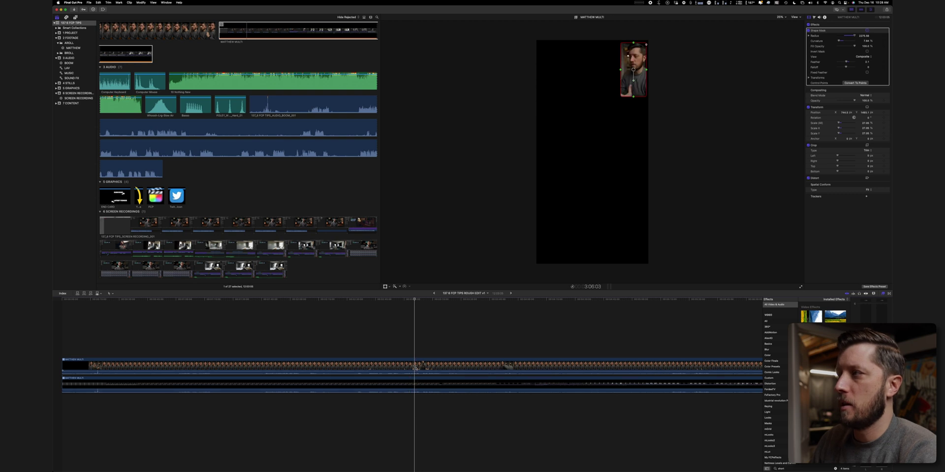
left_click(415, 367)
key("v")
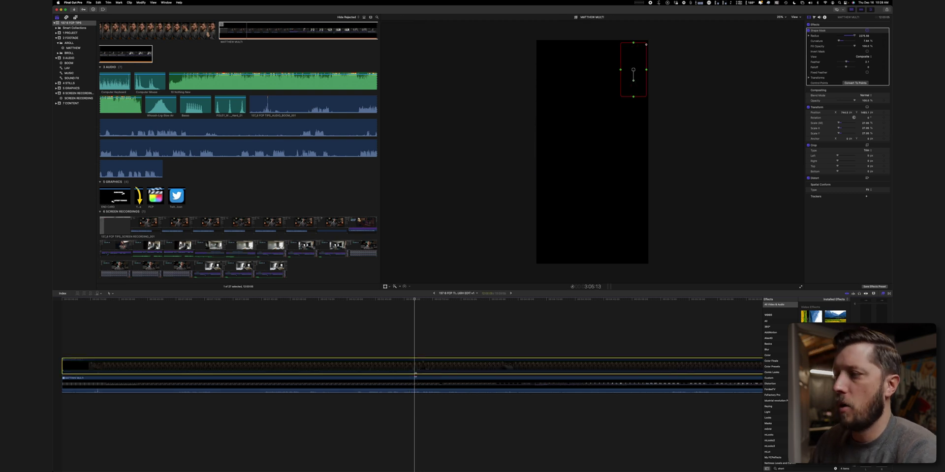
left_click(416, 387)
Switch the lower multicam clip to the SCREEN RECORDING angle and delete the upper overlay clip
key("alt+super+x")
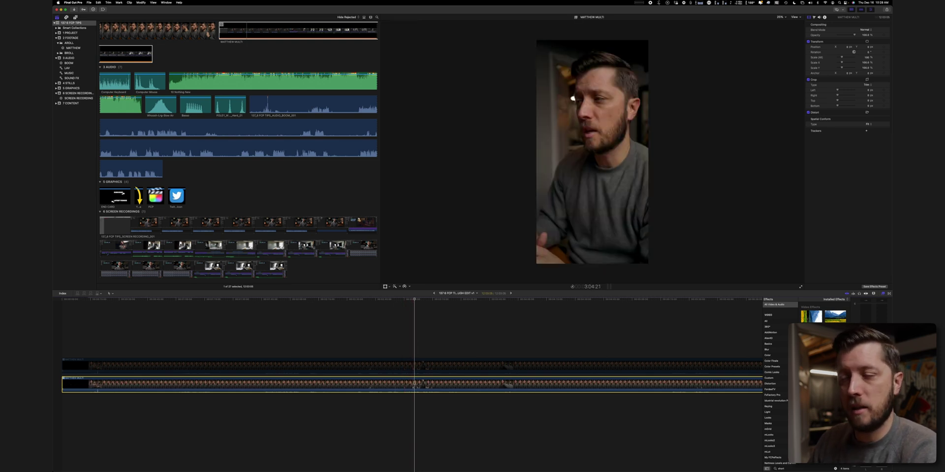
key("ctrl+shift+Right")
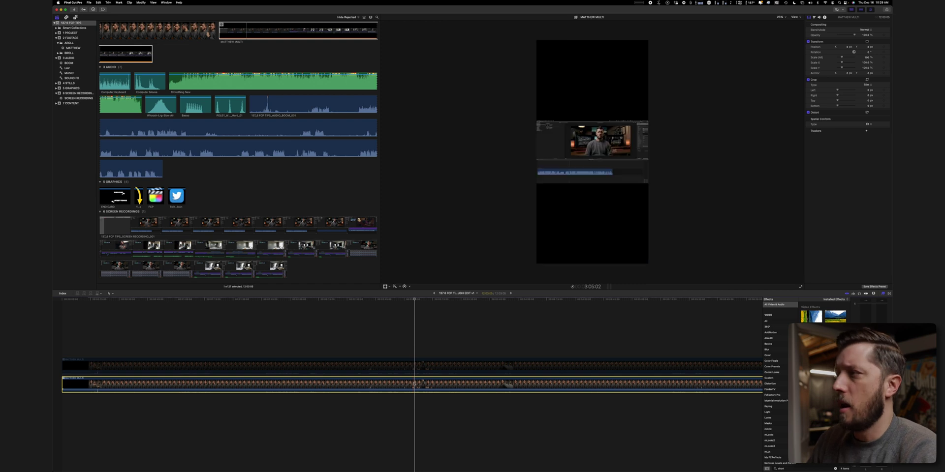
left_click(414, 369)
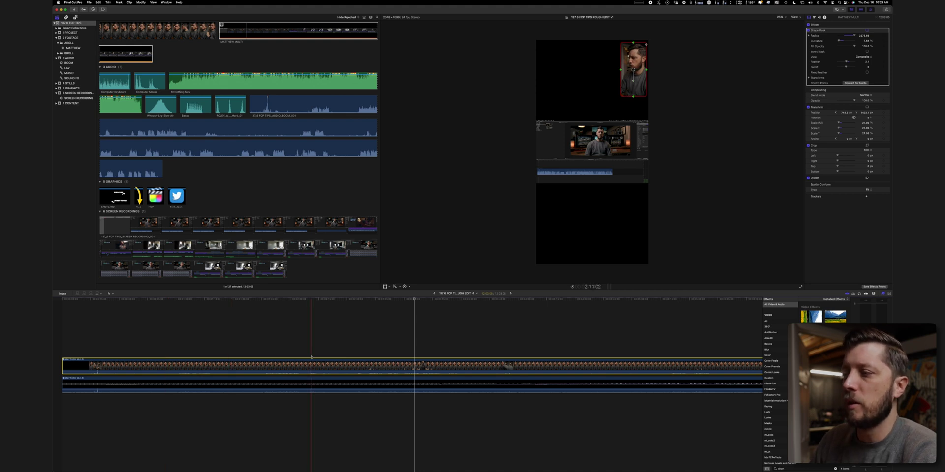
key("Delete")
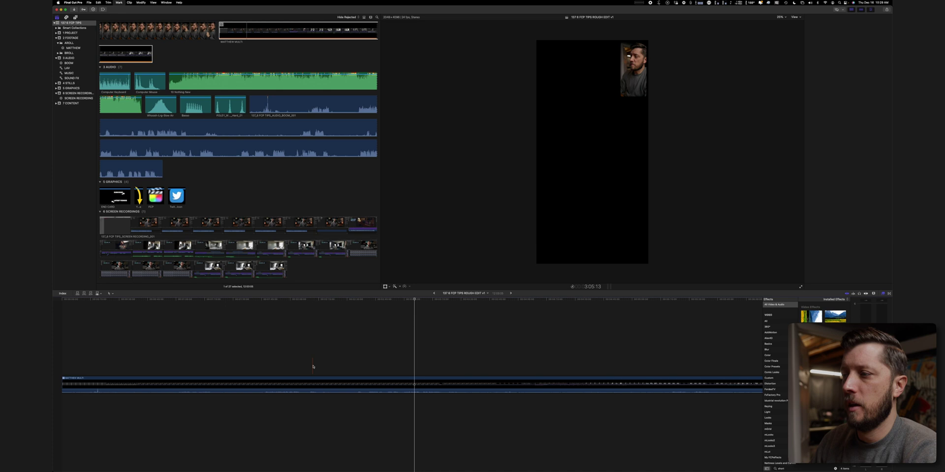
left_click(326, 366)
Select the remaining MATTHEW MULTI clip in the timeline
left_click(327, 382)
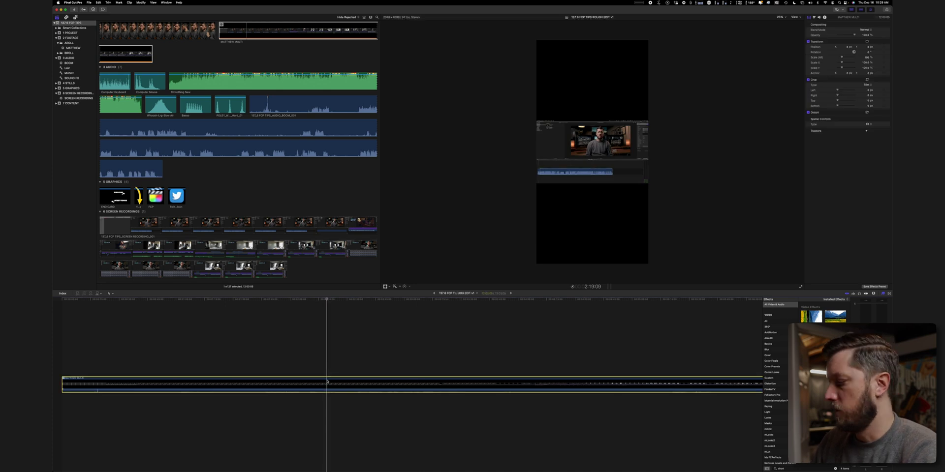